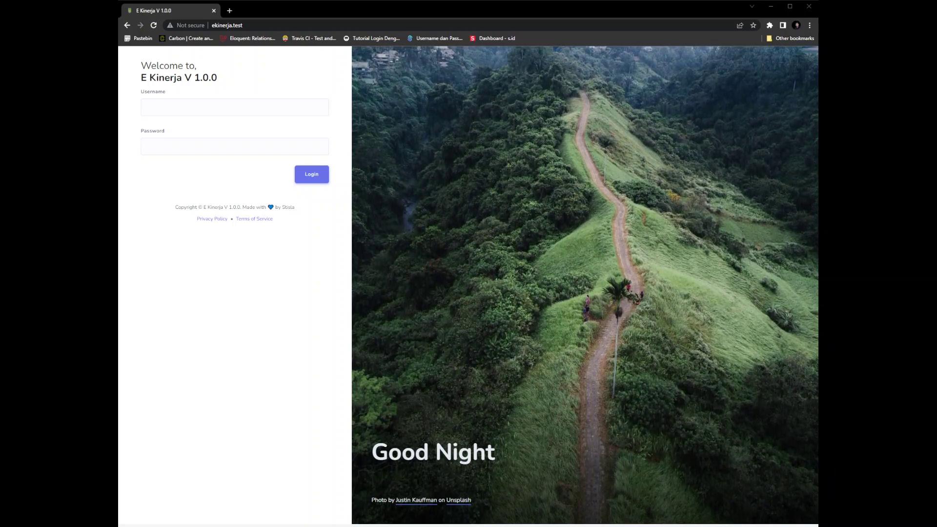
# Log in with the admin username and its password to reach the administrator dashboard
pyautogui.click(177, 105)
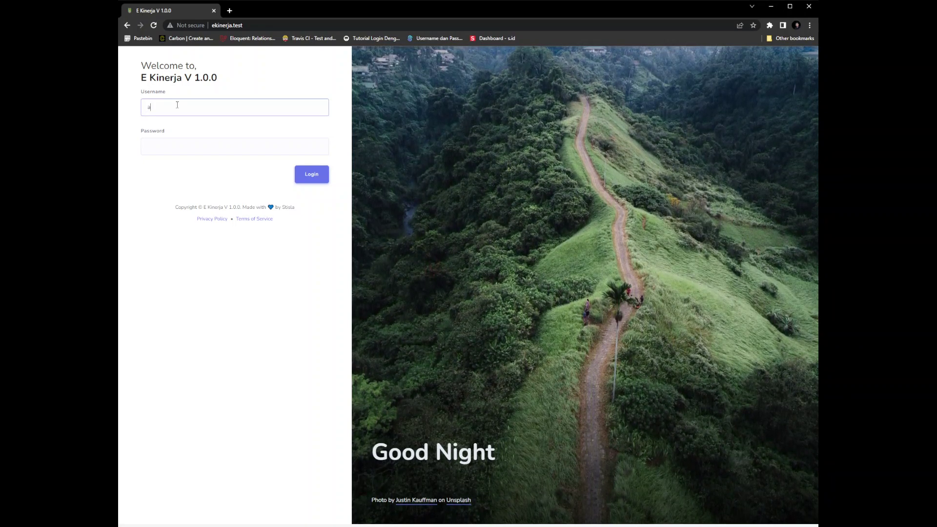
pyautogui.write('admin')
pyautogui.press('Tab')
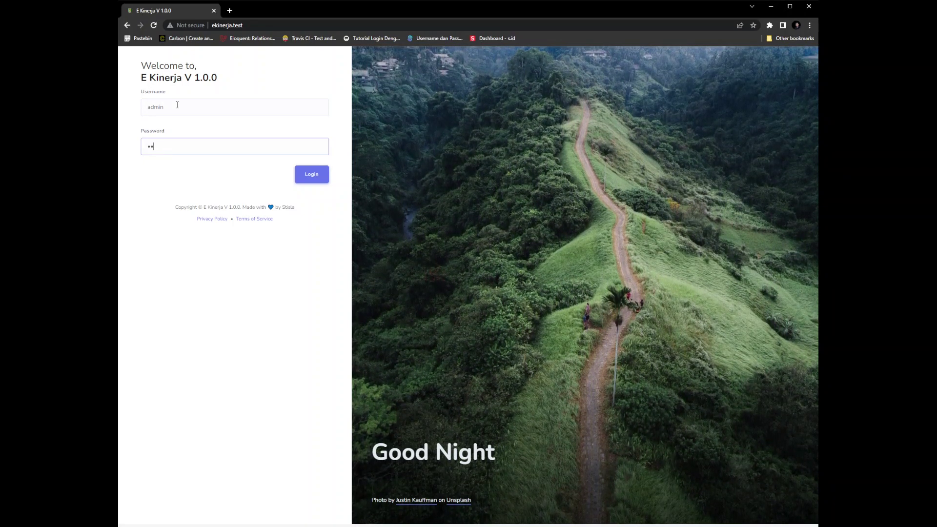
pyautogui.press('Return')
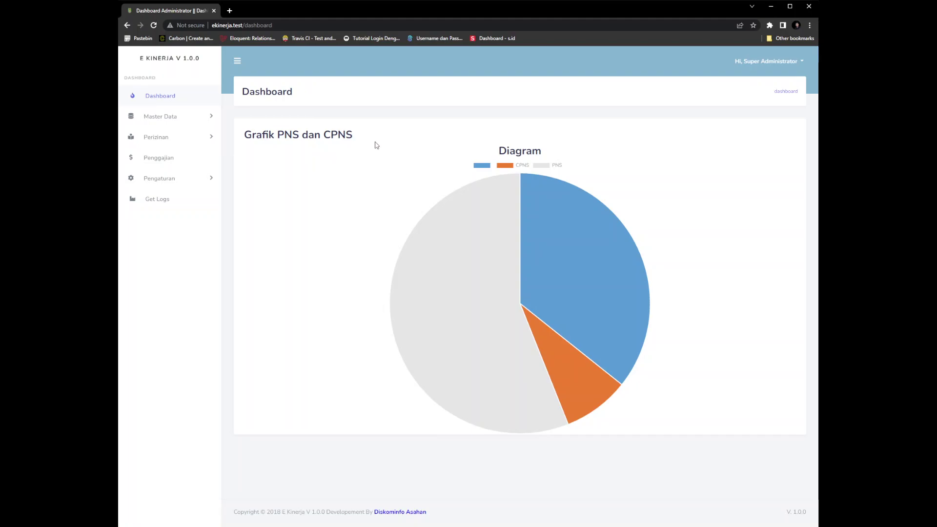
# Read the PNS and CPNS values on the pie chart, then open Master Data > Users
pyautogui.moveTo(402, 207)
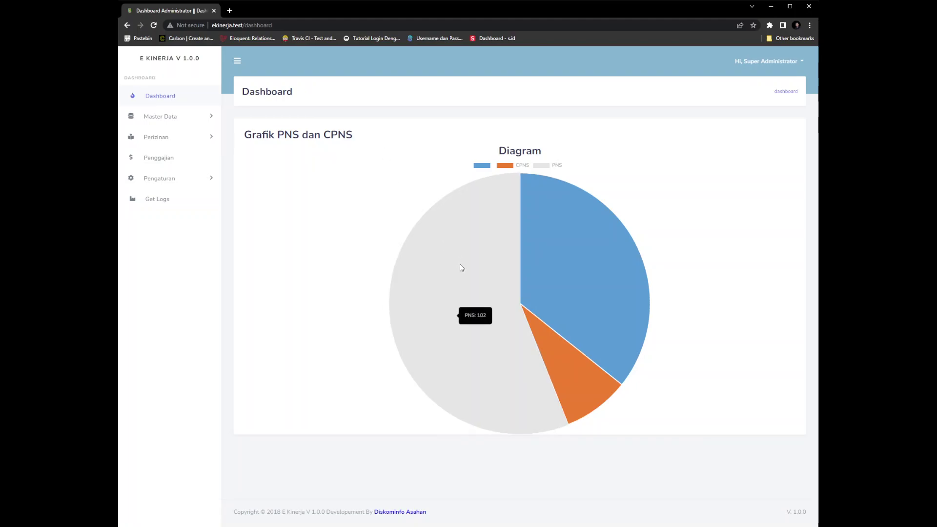
pyautogui.moveTo(545, 338)
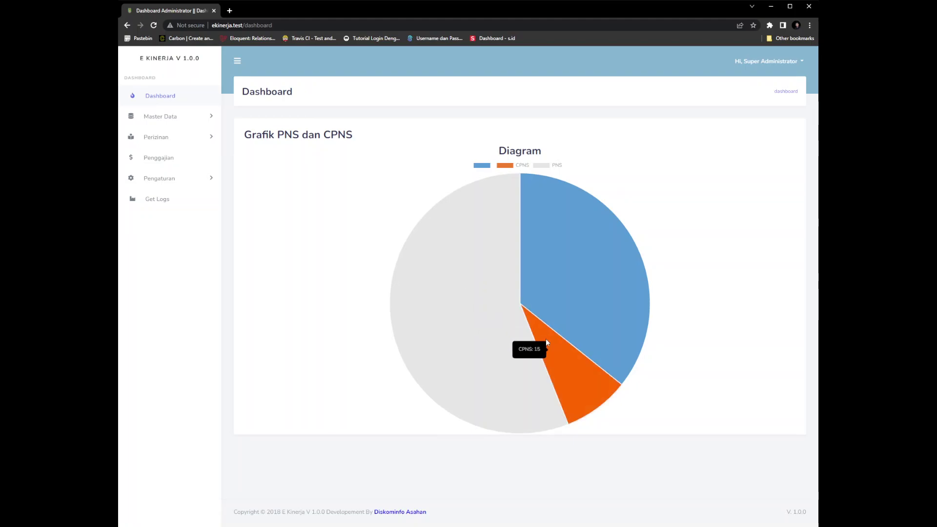
pyautogui.moveTo(570, 290)
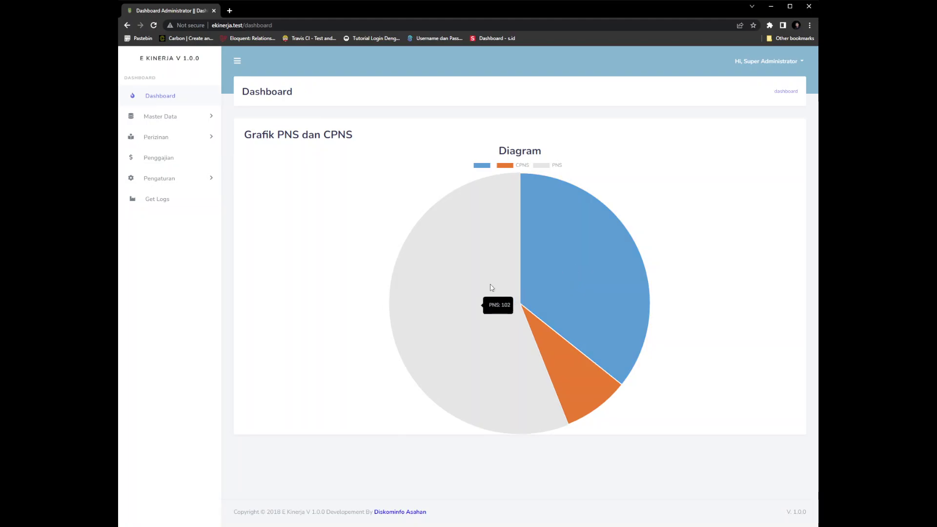
pyautogui.moveTo(555, 367)
pyautogui.moveTo(581, 215)
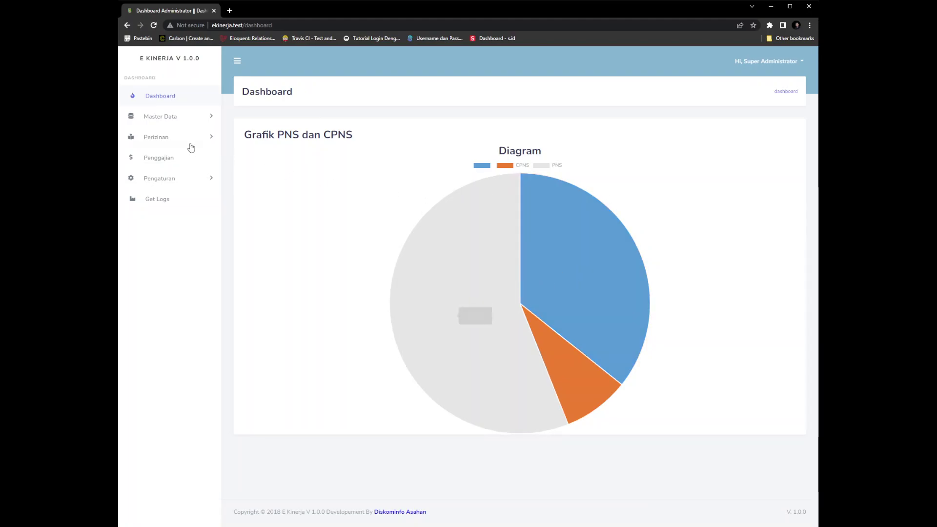
pyautogui.click(177, 121)
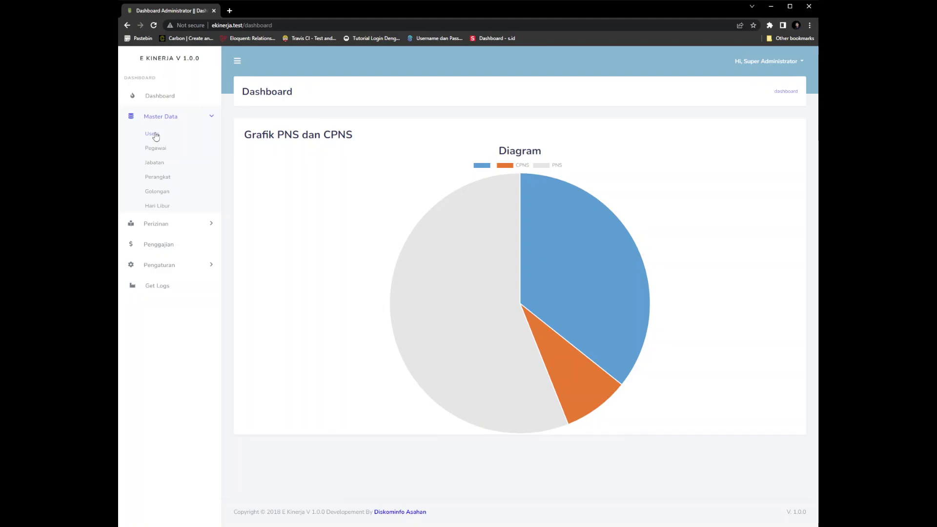
pyautogui.click(153, 134)
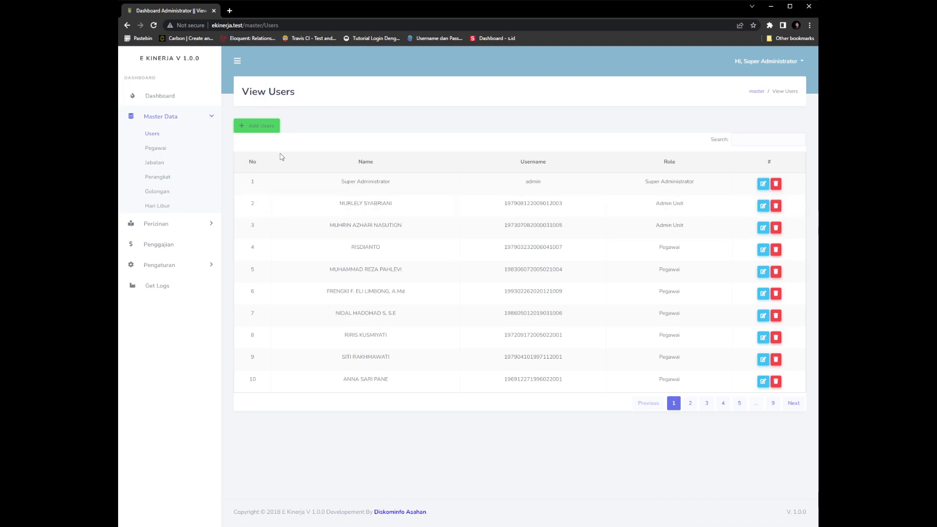
# Look over the Add Users form's Name, Username, Password and Role fields, closing it unsaved
pyautogui.click(261, 126)
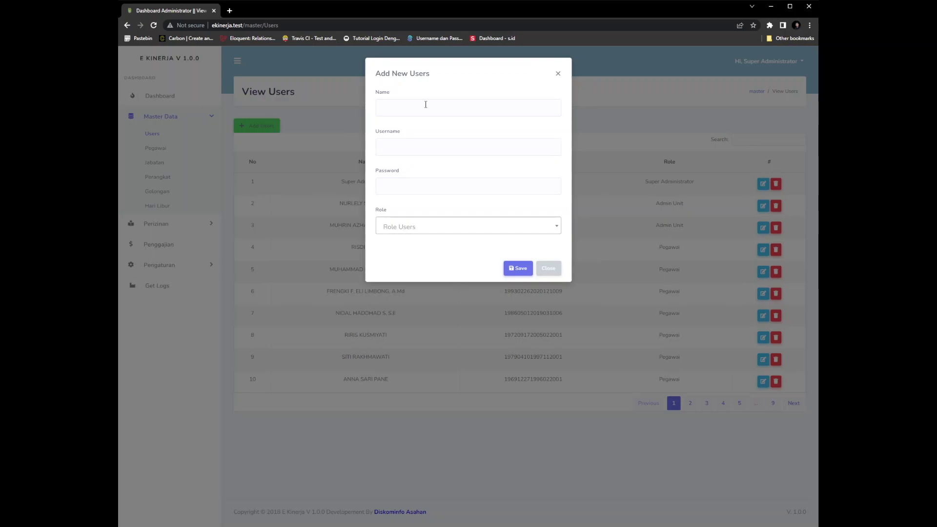
pyautogui.click(394, 143)
pyautogui.click(405, 182)
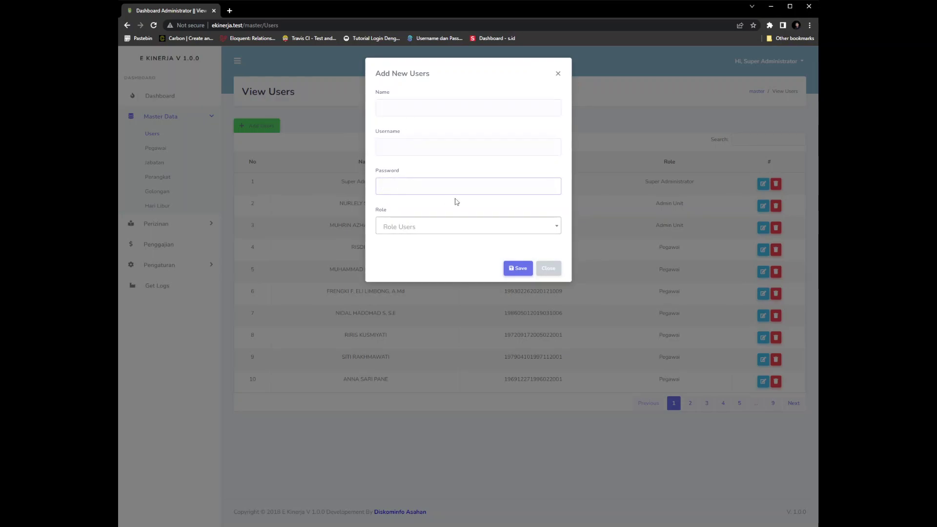
pyautogui.click(442, 229)
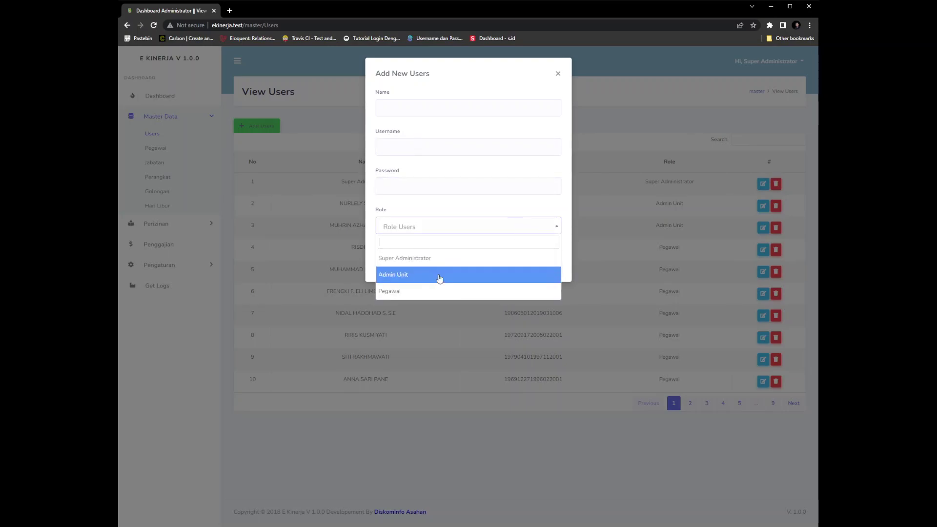
pyautogui.click(485, 199)
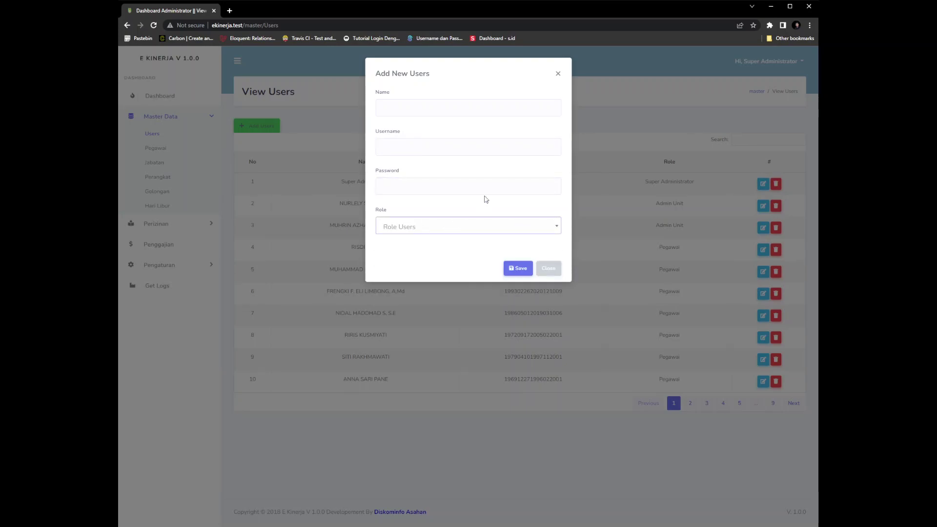
pyautogui.click(548, 269)
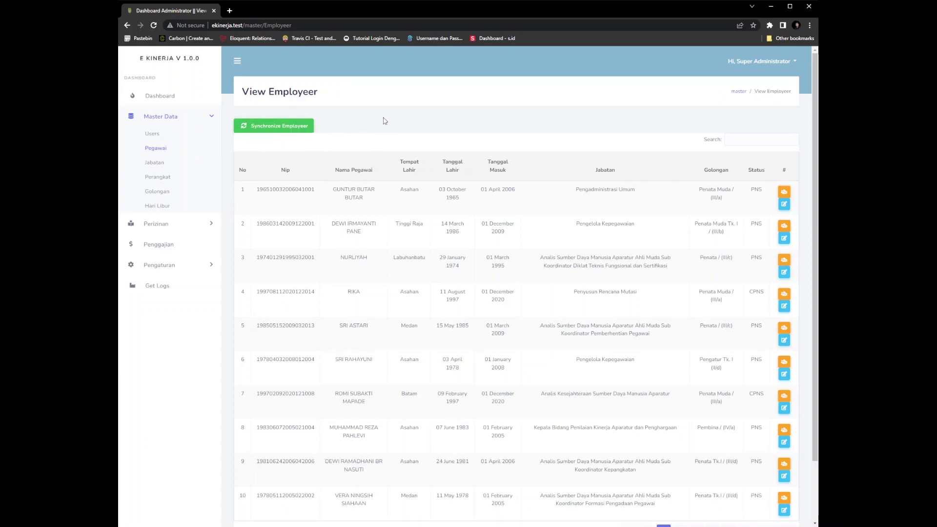
# Browse the employee list's final pages, 19 and then 18
pyautogui.scroll(-2, 386, 161)
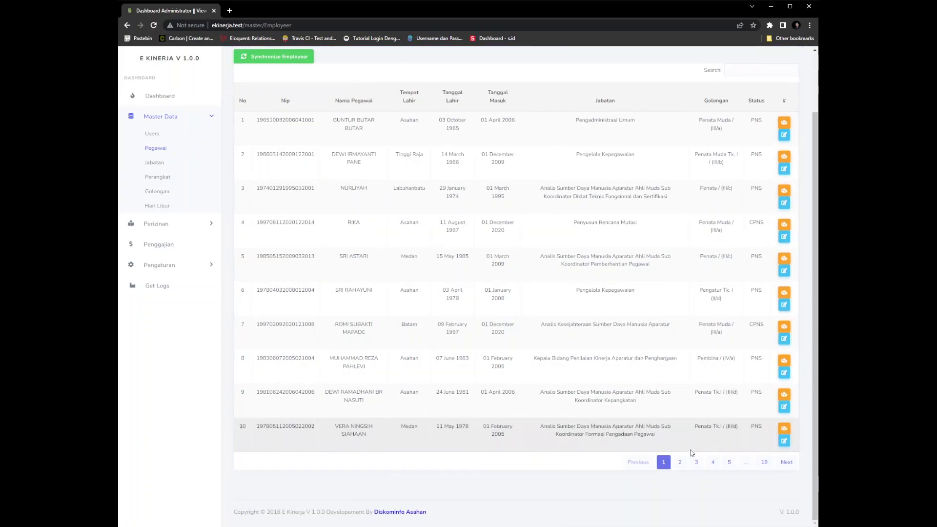
pyautogui.click(764, 463)
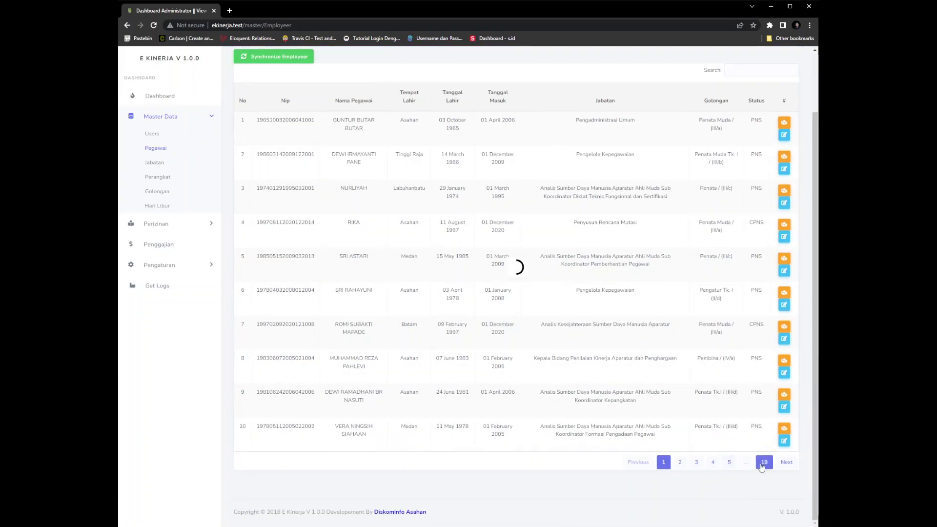
pyautogui.click(749, 257)
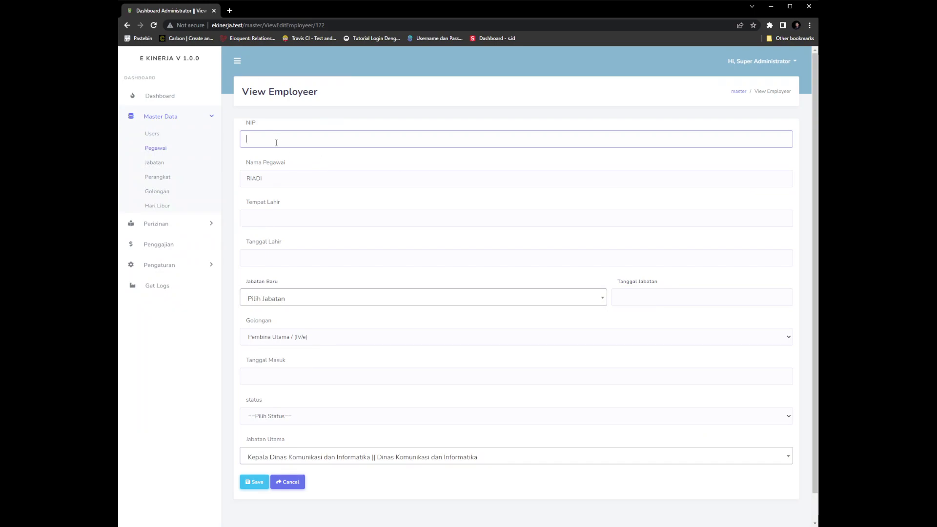
# Set Tanggal Lahir to 06 November 2022 and browse the position list and its date calendar
pyautogui.click(281, 217)
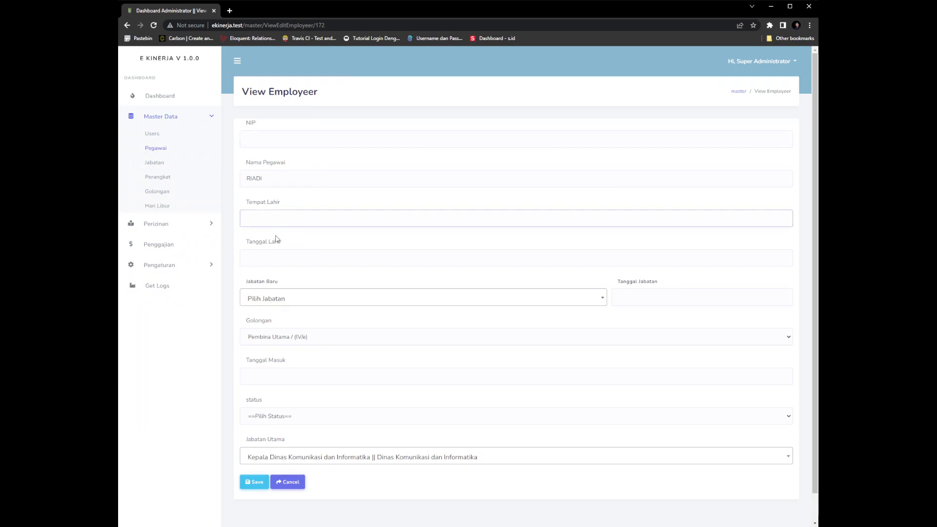
pyautogui.click(265, 260)
pyautogui.click(425, 289)
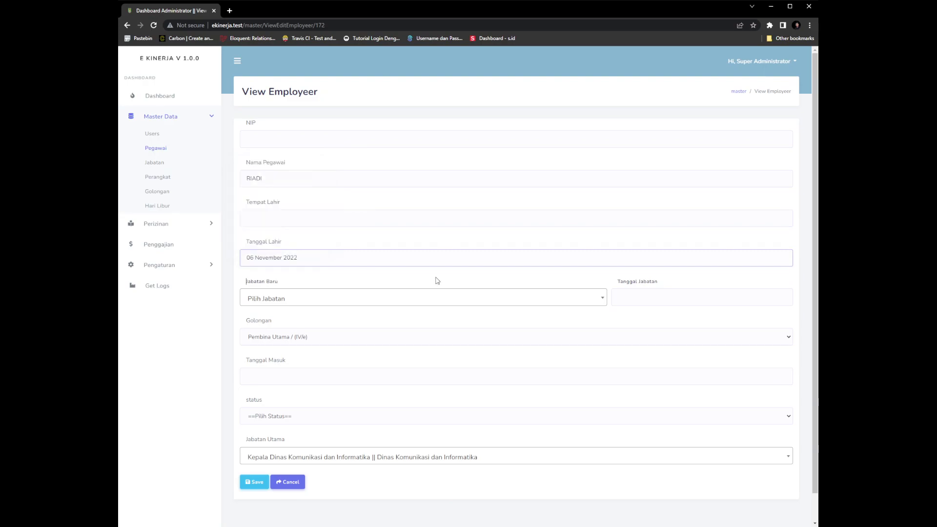
pyautogui.click(335, 296)
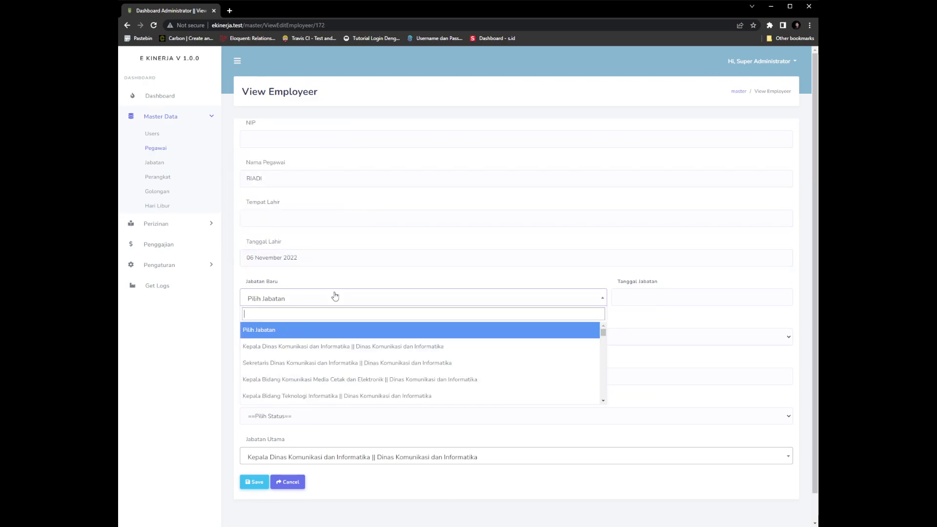
pyautogui.click(423, 280)
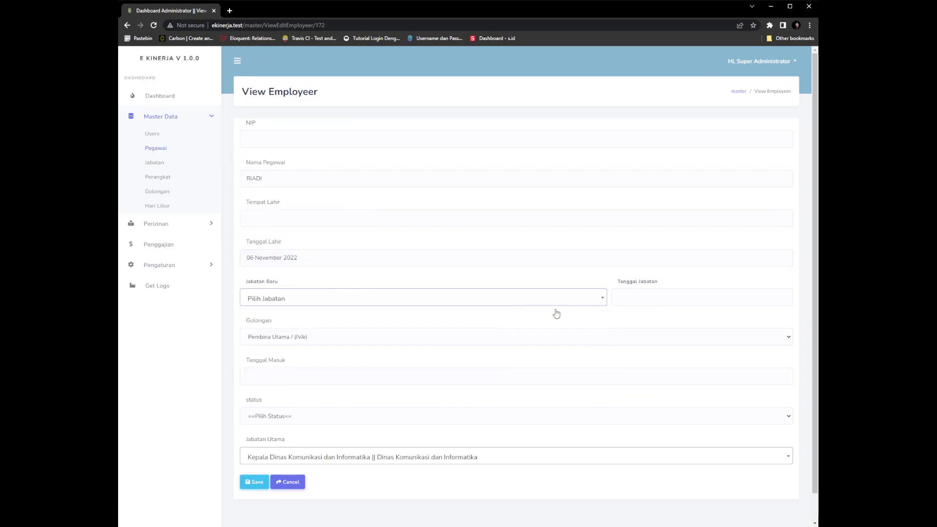
pyautogui.click(658, 300)
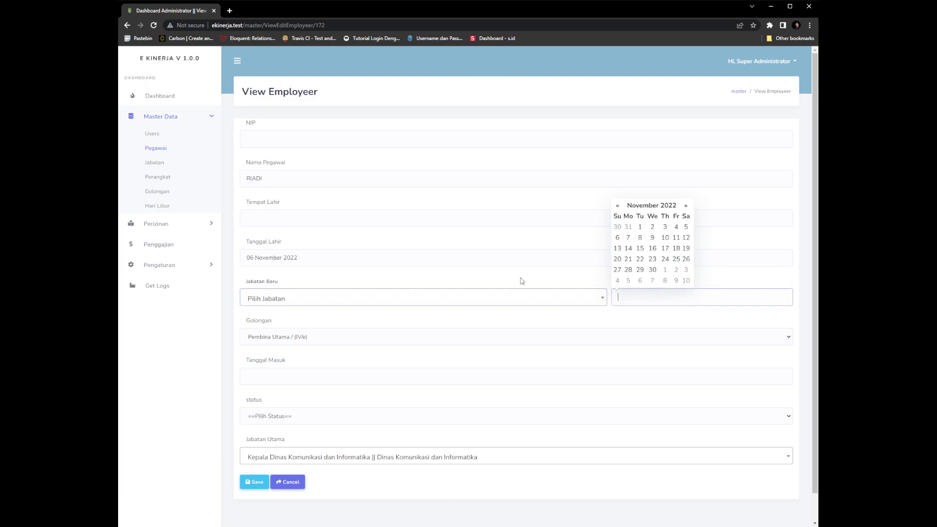
pyautogui.click(512, 255)
# Set Tanggal Masuk to 06 November 2022 after browsing main positions, then open the Jabatan list
pyautogui.click(259, 457)
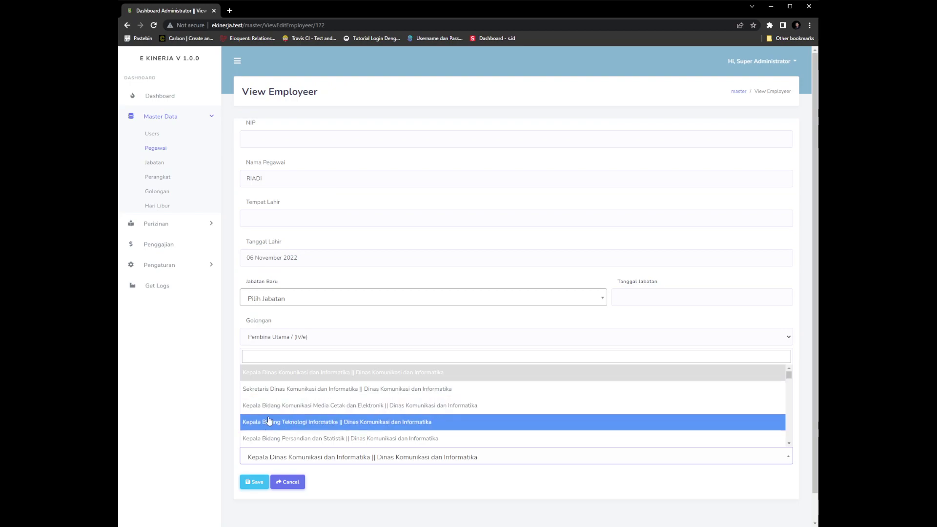
pyautogui.click(253, 327)
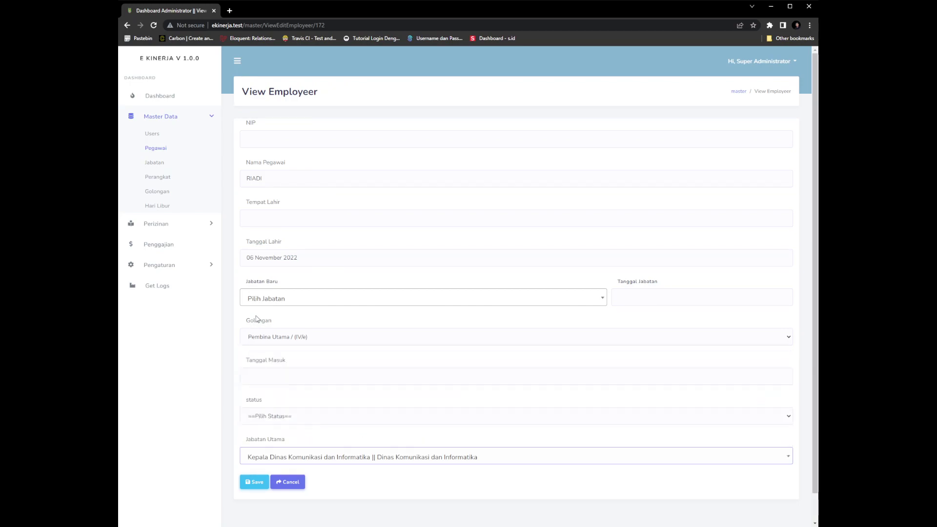
pyautogui.click(281, 343)
pyautogui.click(274, 380)
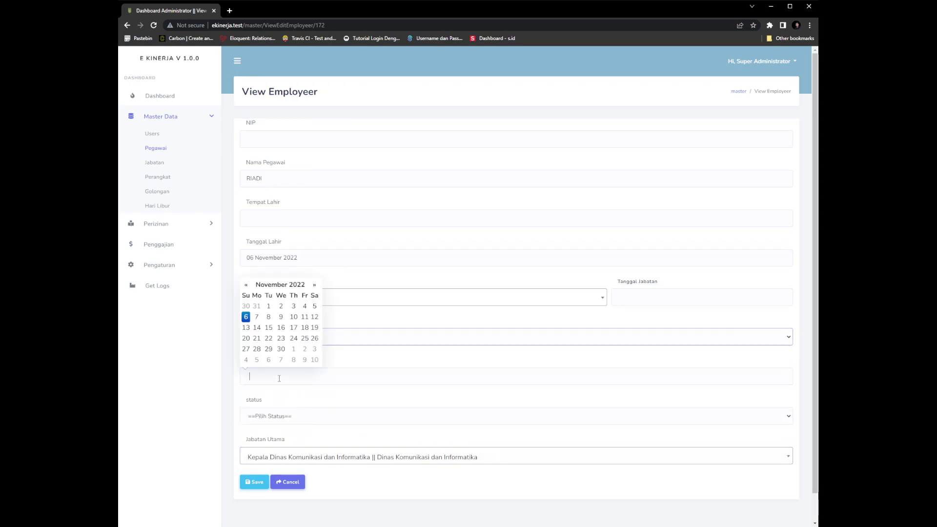
pyautogui.click(287, 421)
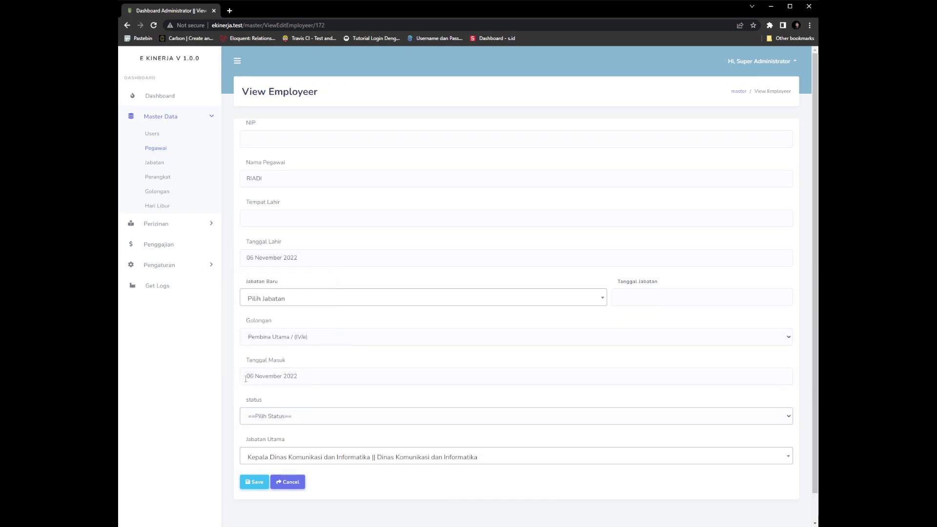
pyautogui.click(292, 481)
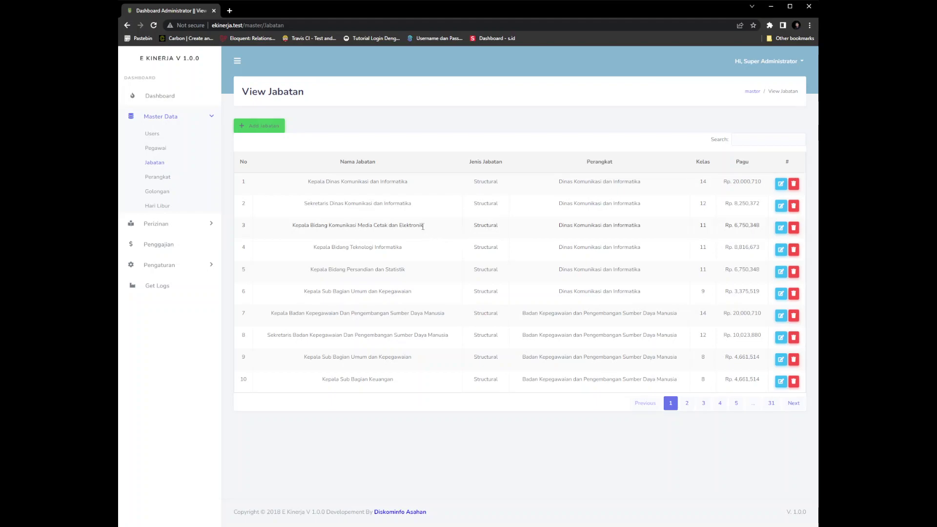
pyautogui.click(269, 131)
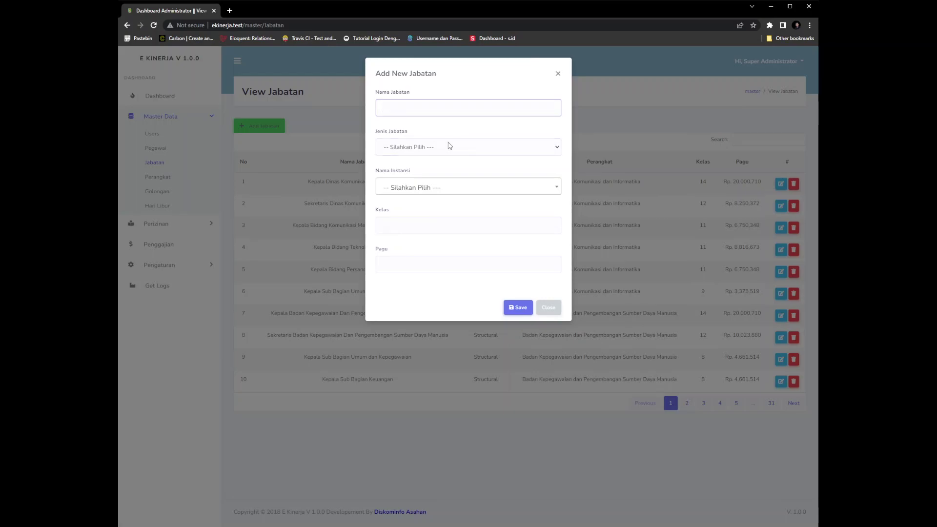
pyautogui.press('Tab')
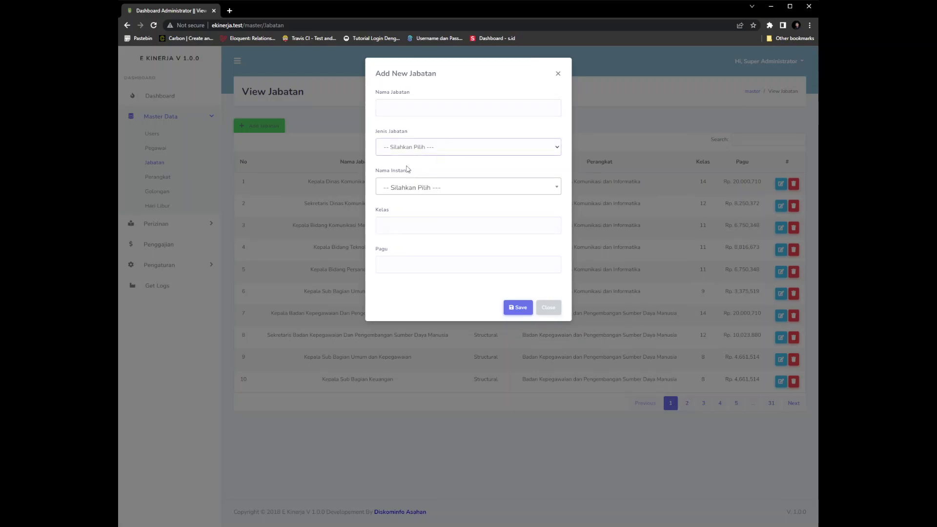
pyautogui.click(402, 200)
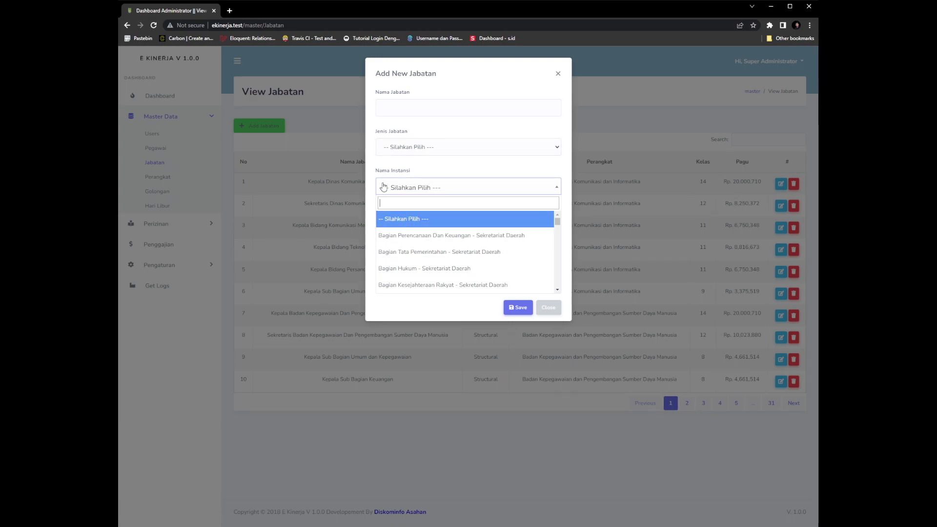
pyautogui.click(384, 187)
pyautogui.click(410, 191)
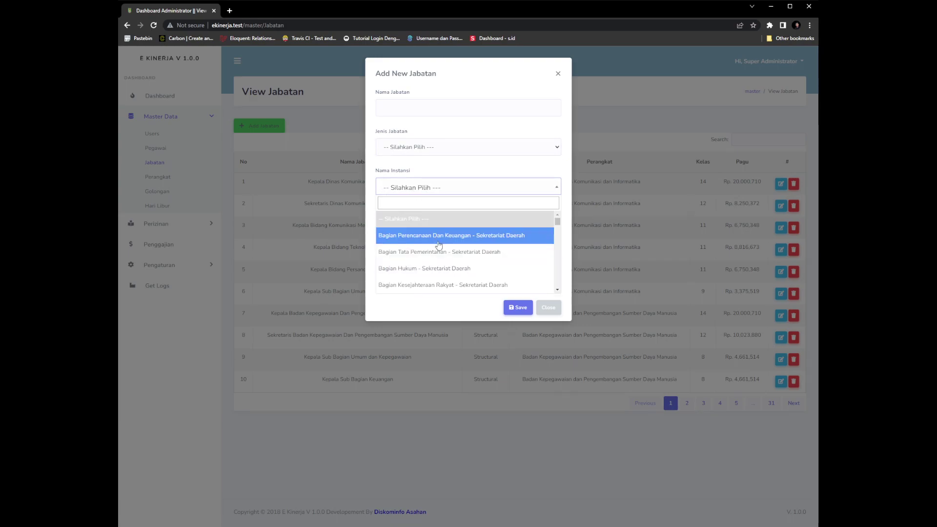
pyautogui.scroll(-3, 444, 246)
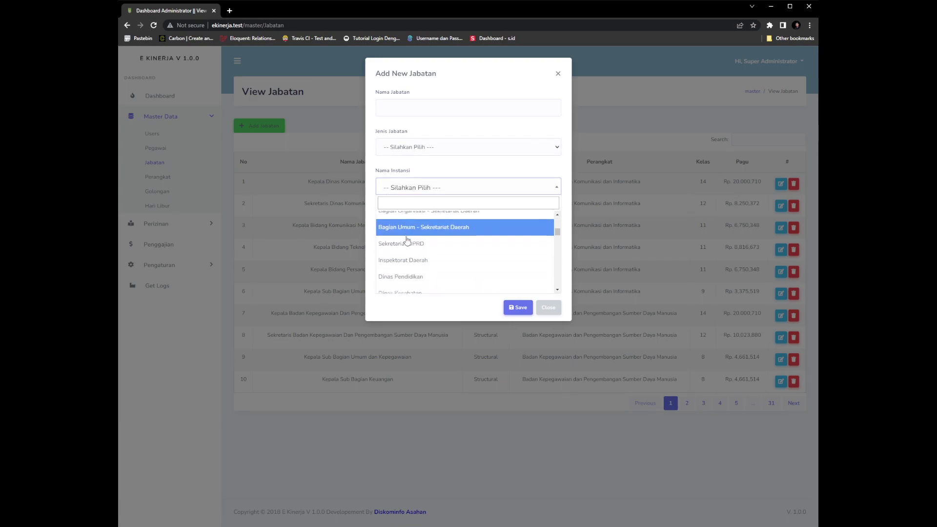
pyautogui.scroll(-3, 429, 234)
pyautogui.click(375, 190)
pyautogui.click(404, 224)
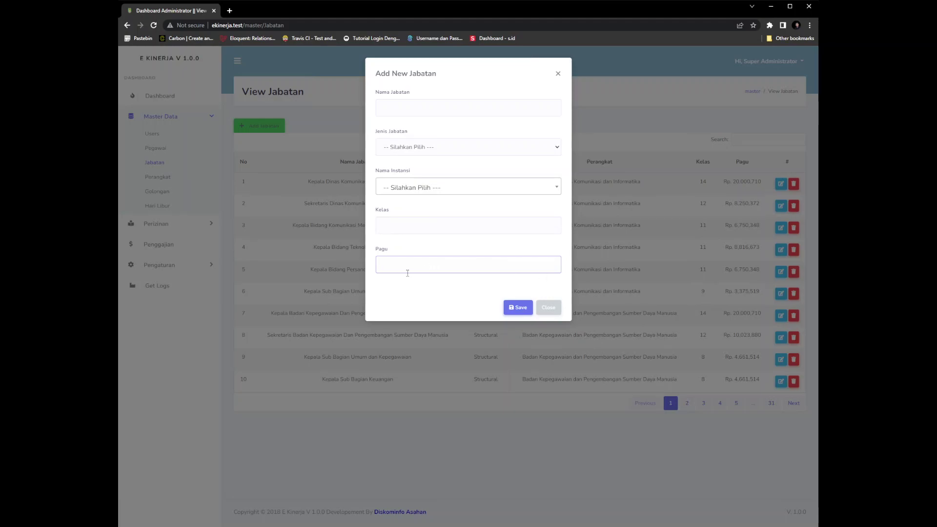
pyautogui.click(549, 307)
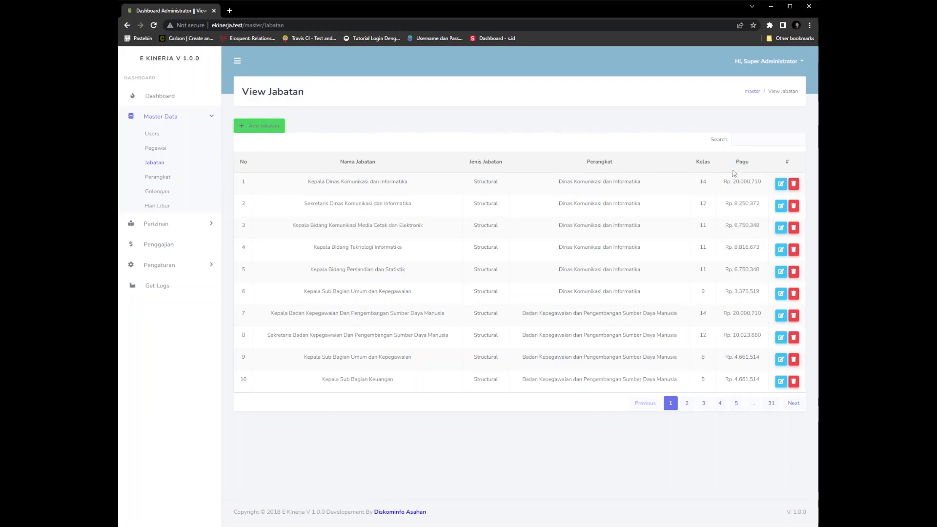
# Go to Master Data > Perangkat and open the Add Perangkat form
pyautogui.click(158, 181)
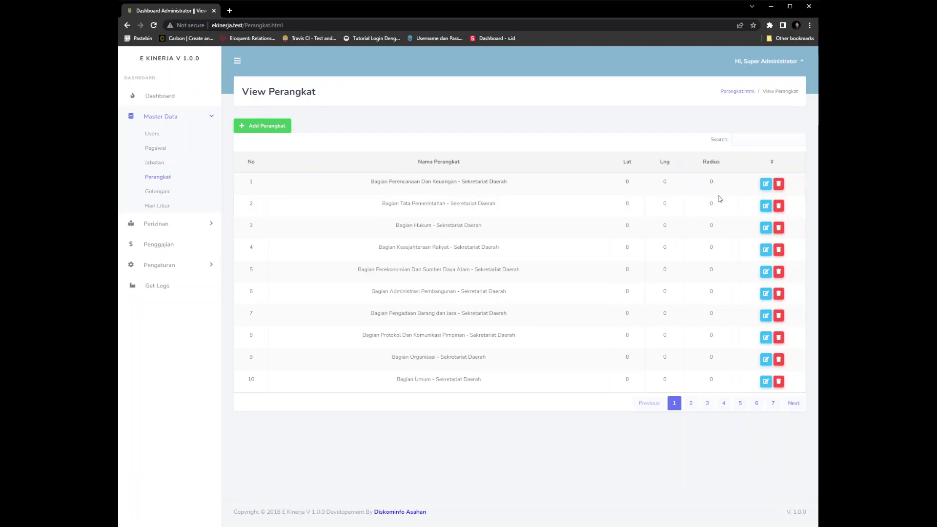
pyautogui.click(276, 130)
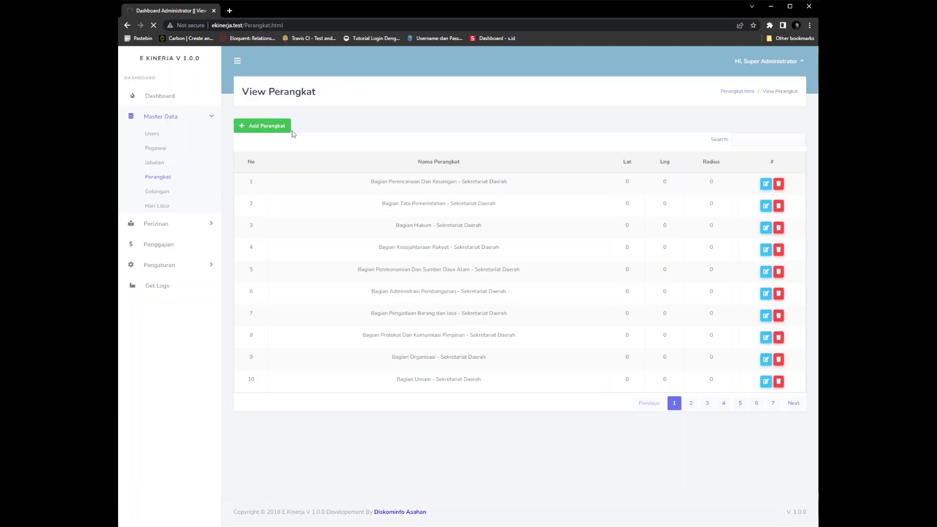
# Zoom the map in and move the pin onto Sumatra, filling Lat and Lng
pyautogui.click(324, 139)
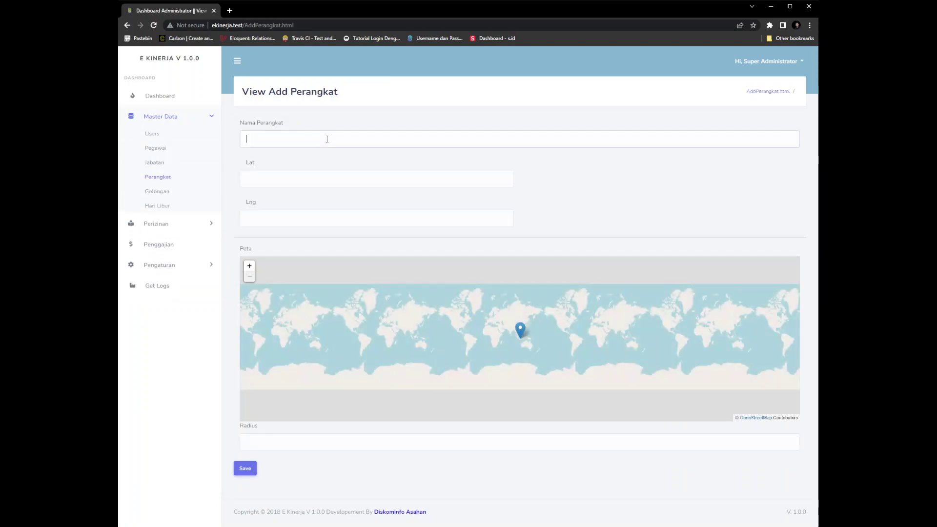
pyautogui.click(293, 186)
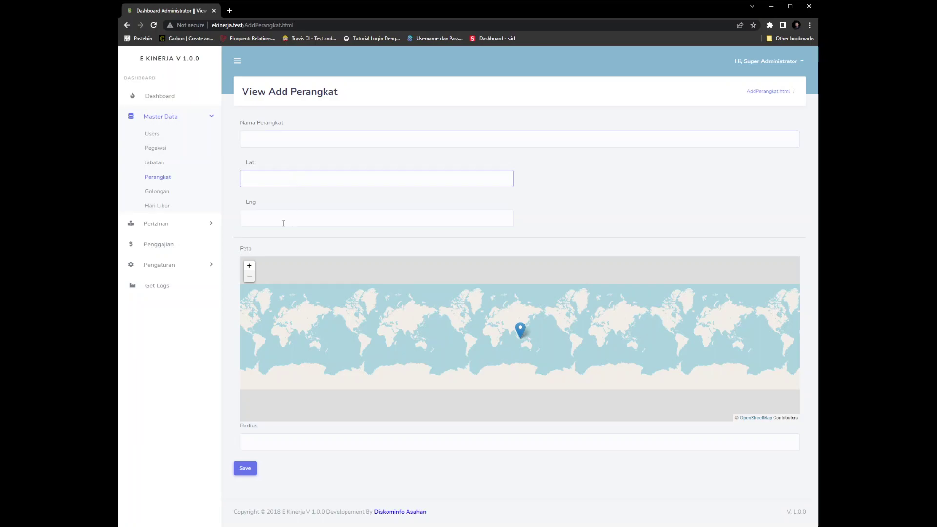
pyautogui.click(266, 218)
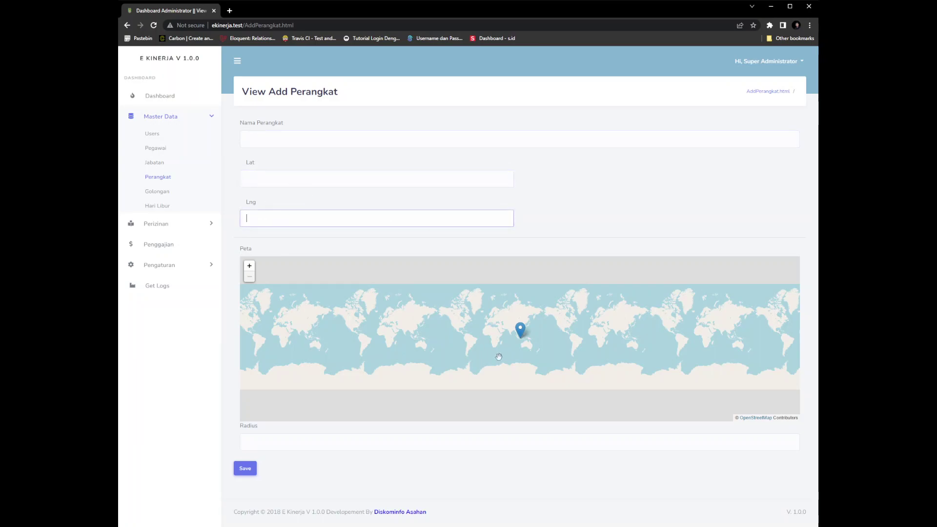
pyautogui.click(249, 267)
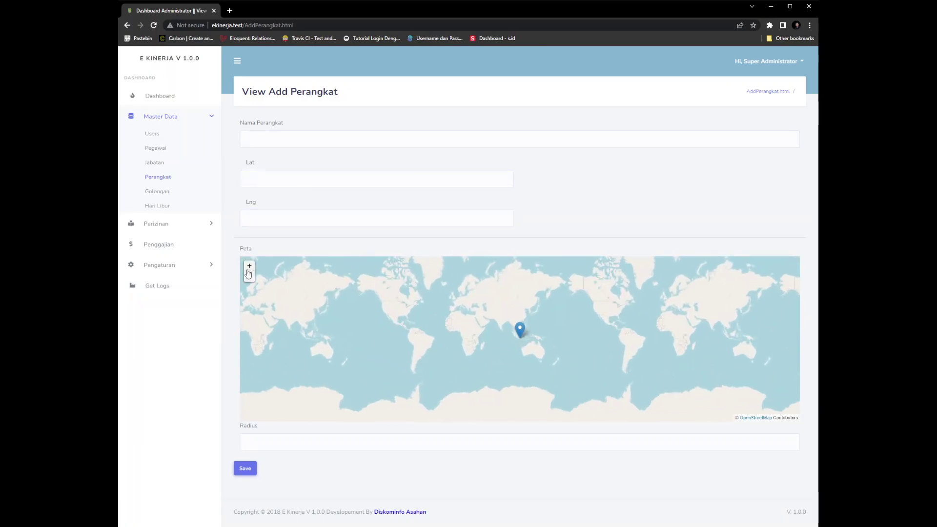
pyautogui.scroll(5, 523, 332)
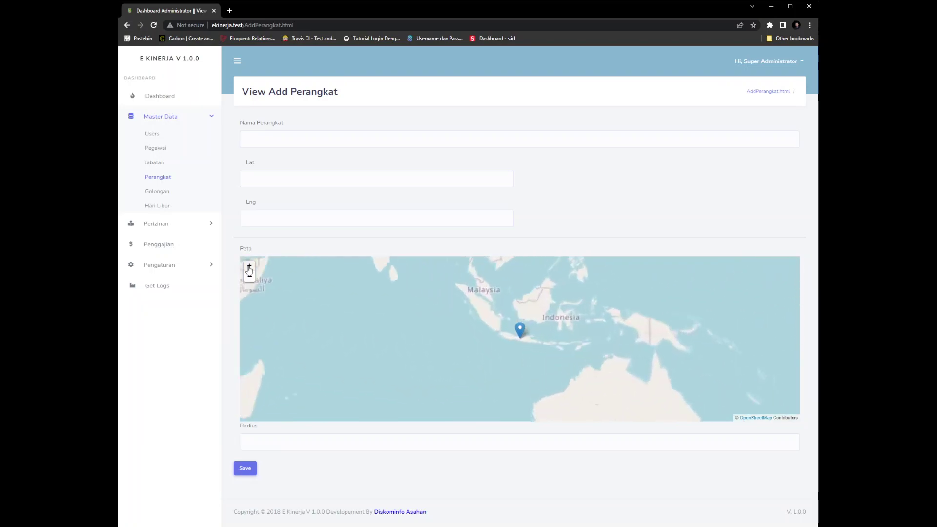
pyautogui.moveTo(525, 335); pyautogui.dragTo(434, 272)
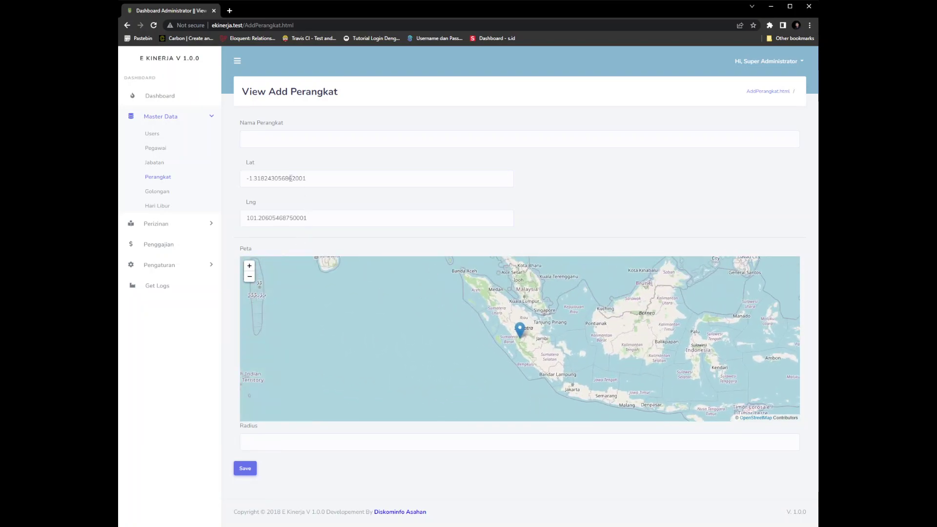
# Zoom closer and place the pin near Pulau Punjung, updating Lat and Lng
pyautogui.click(249, 266)
pyautogui.scroll(4, 500, 328)
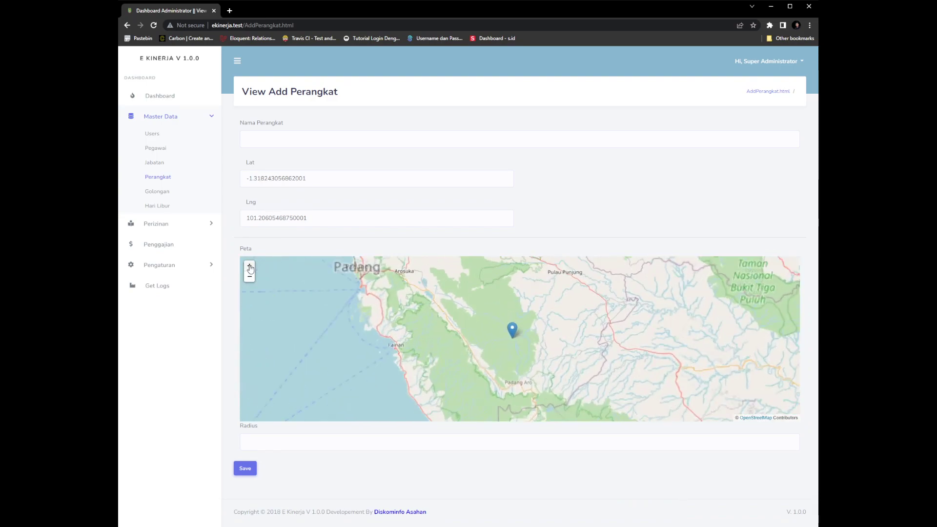
pyautogui.moveTo(491, 324); pyautogui.dragTo(393, 412)
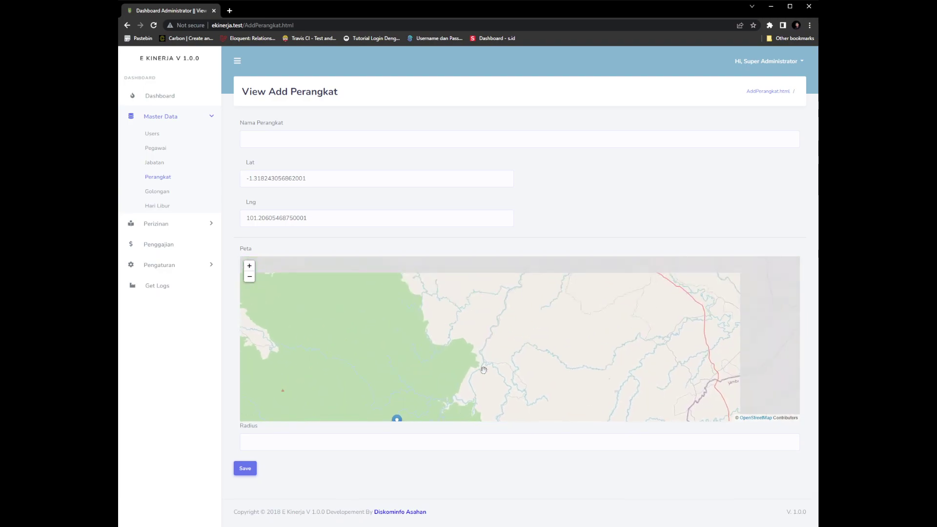
pyautogui.scroll(2, 523, 313)
pyautogui.moveTo(523, 314); pyautogui.dragTo(503, 379)
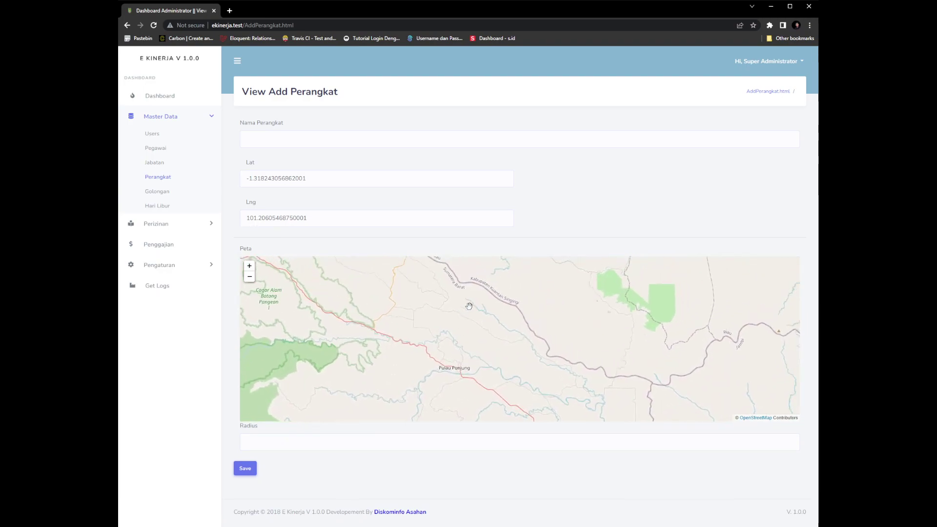
pyautogui.click(485, 291)
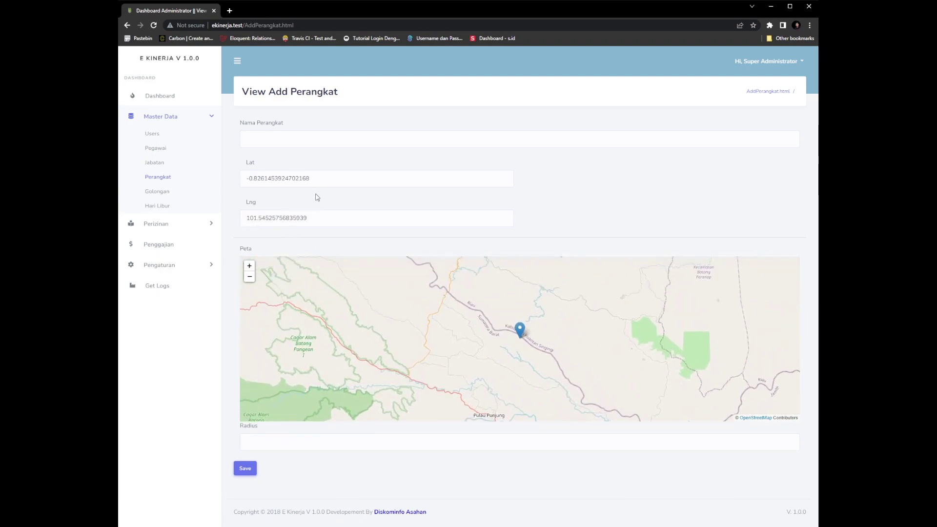
# Check the Nama Perangkat and Radius fields, then leave the form without saving
pyautogui.click(337, 140)
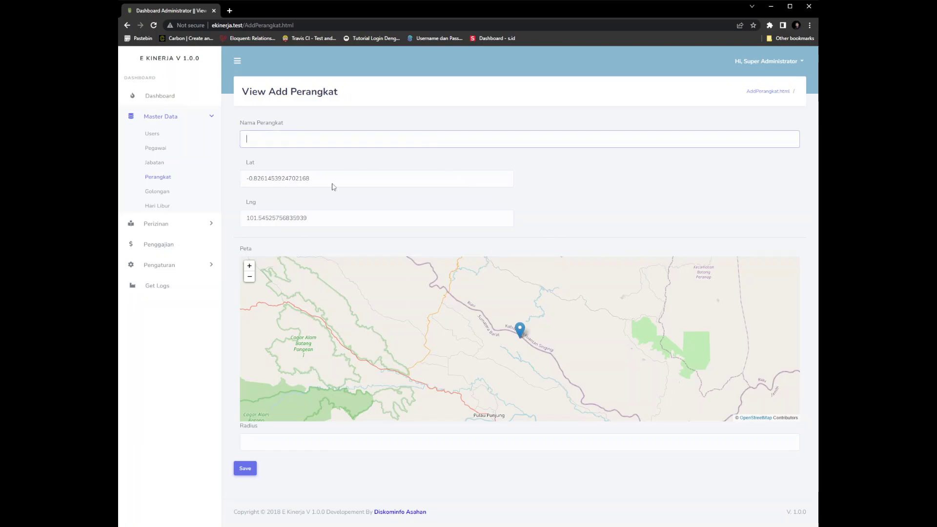
pyautogui.scroll(-1, 349, 324)
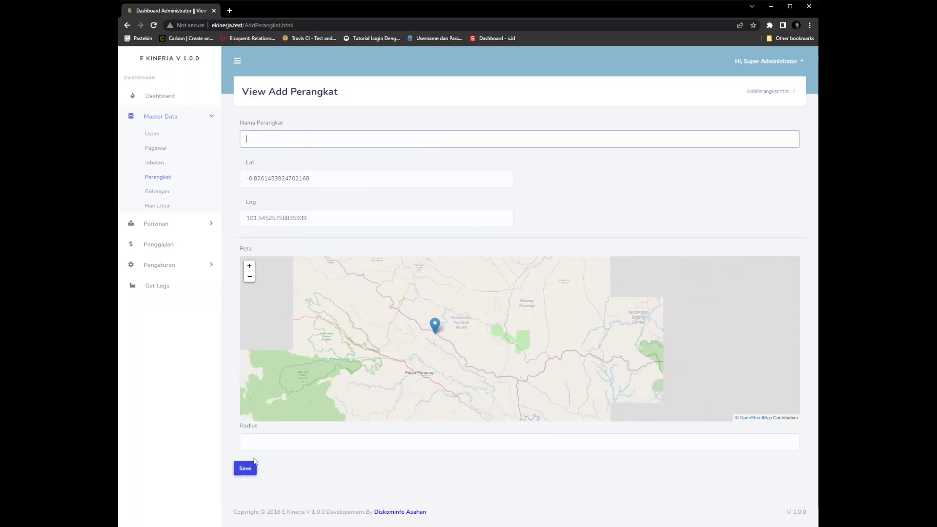
pyautogui.click(316, 439)
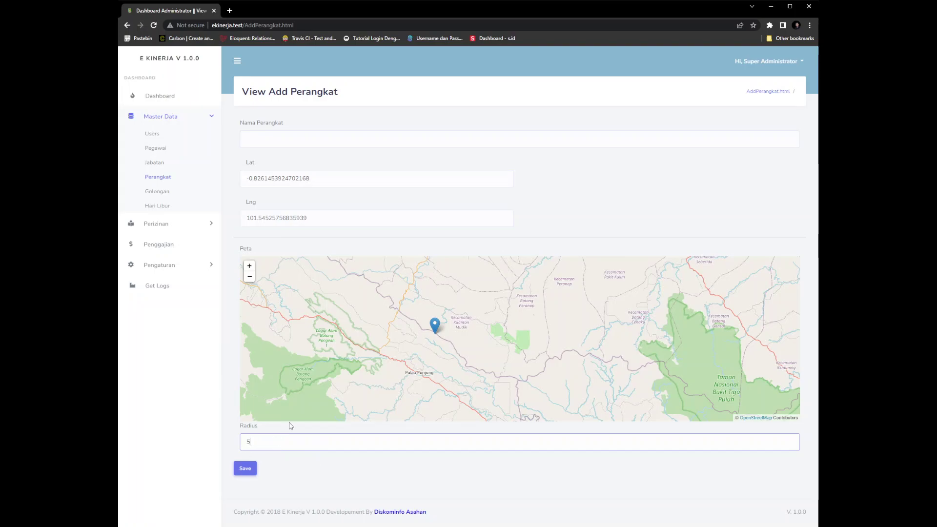
pyautogui.click(369, 269)
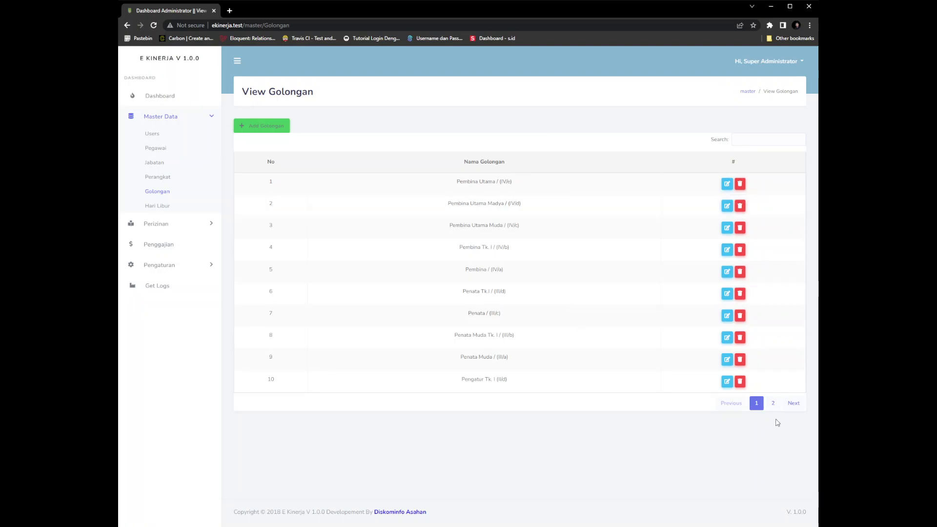
# View page 2 of the Golongan ranks, then open Master Data > Hari Libur
pyautogui.click(774, 404)
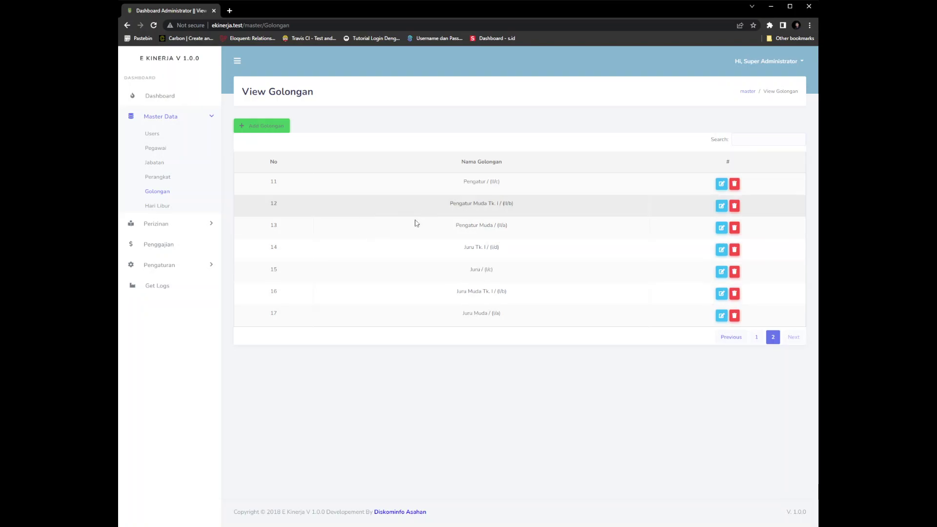
pyautogui.click(159, 210)
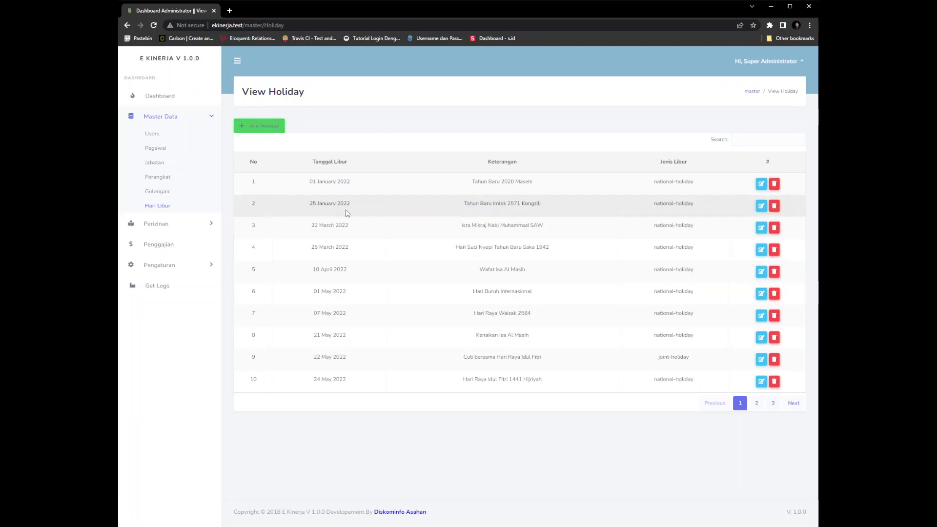
# Check the third page of holidays, then open Perizinan > Izin
pyautogui.click(773, 403)
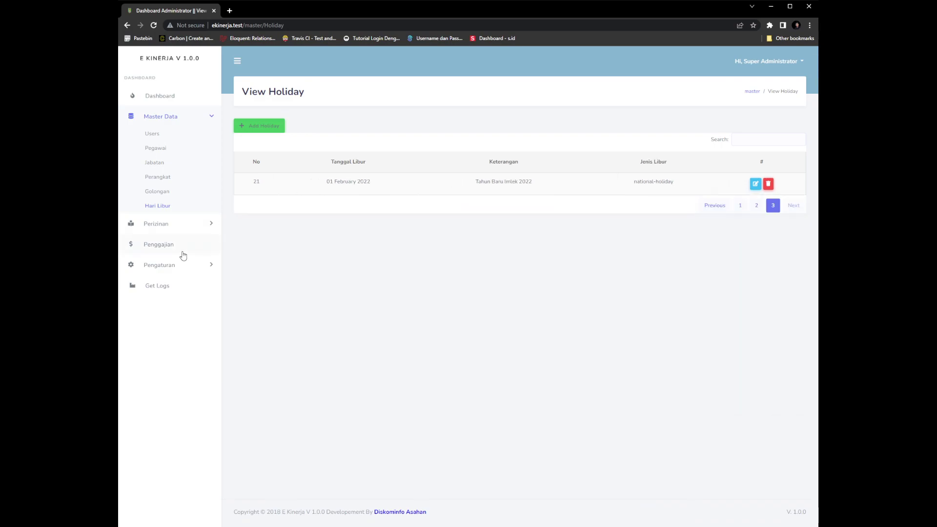
pyautogui.click(172, 227)
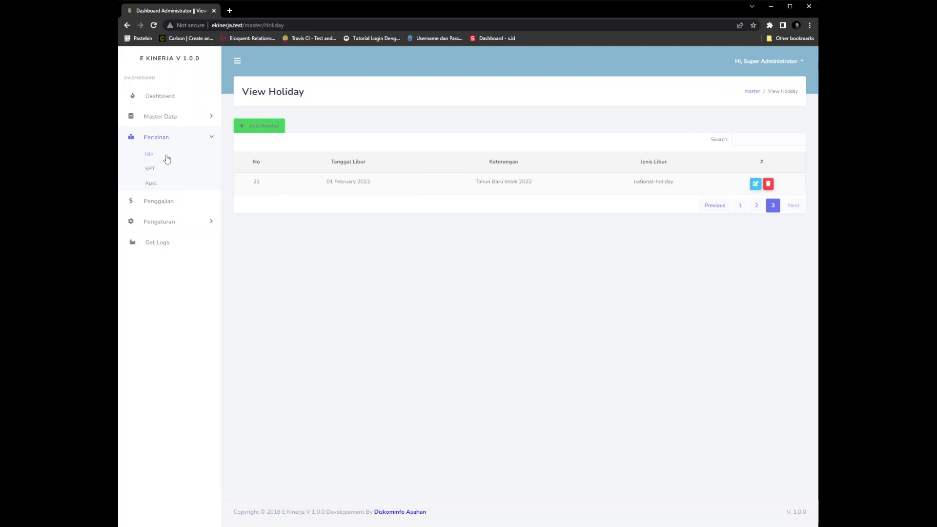
pyautogui.click(167, 159)
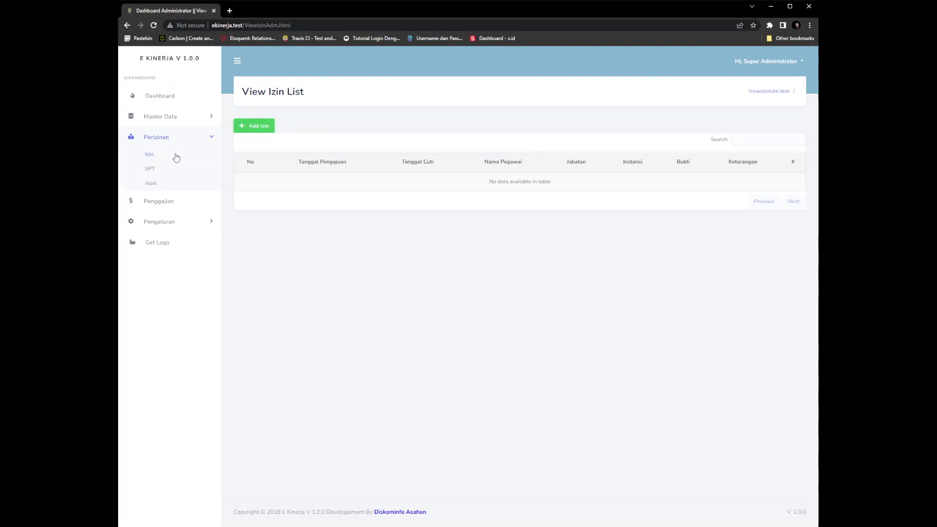
# Browse the Add Izin form's Pegawai, Dari, Sampai and Keterangan fields, then leave unsaved
pyautogui.click(273, 127)
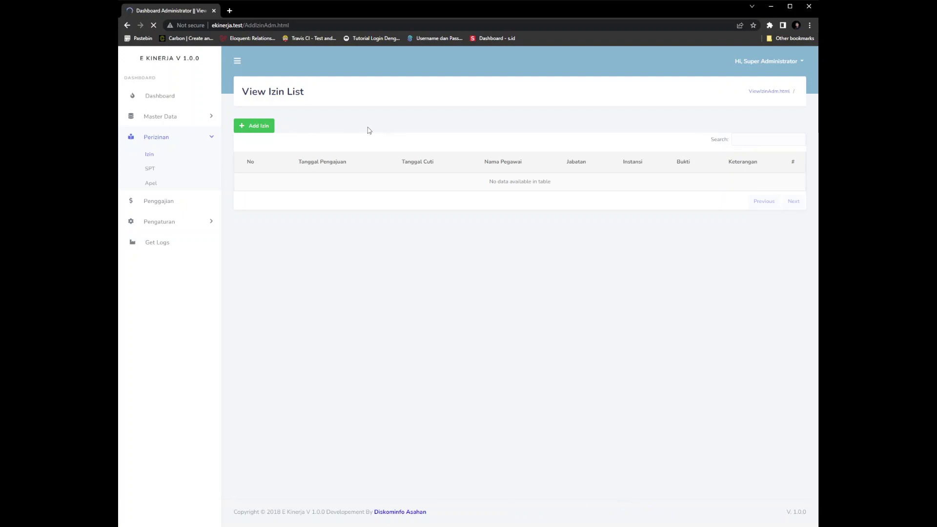
pyautogui.click(364, 142)
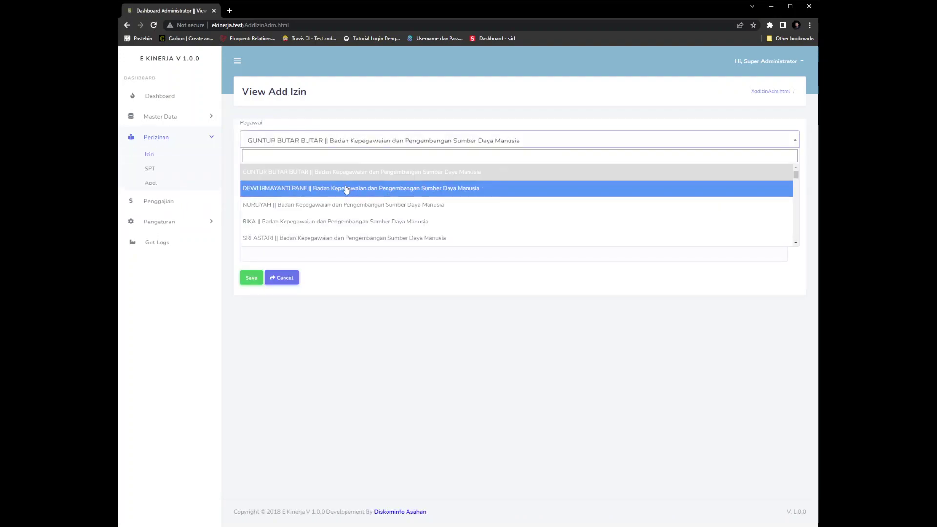
pyautogui.scroll(-5, 347, 189)
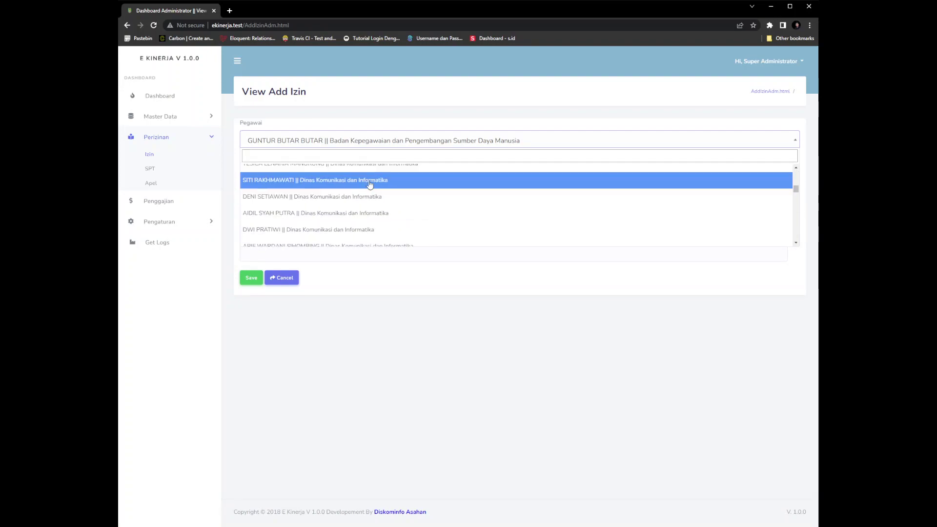
pyautogui.click(399, 117)
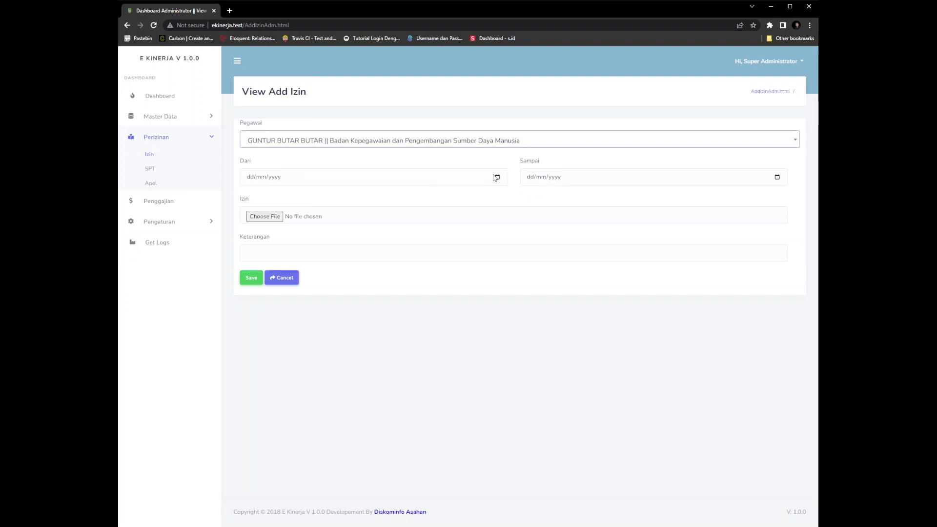
pyautogui.click(414, 182)
pyautogui.click(555, 178)
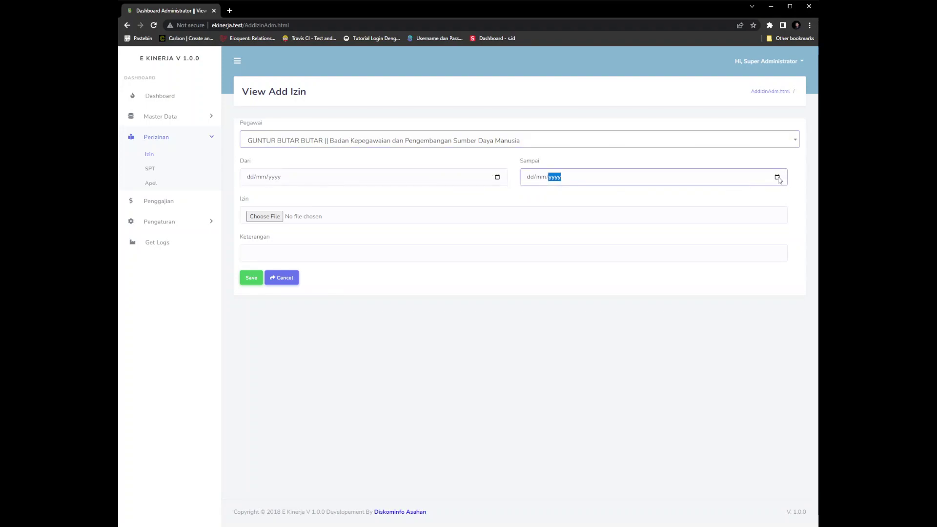
pyautogui.click(725, 207)
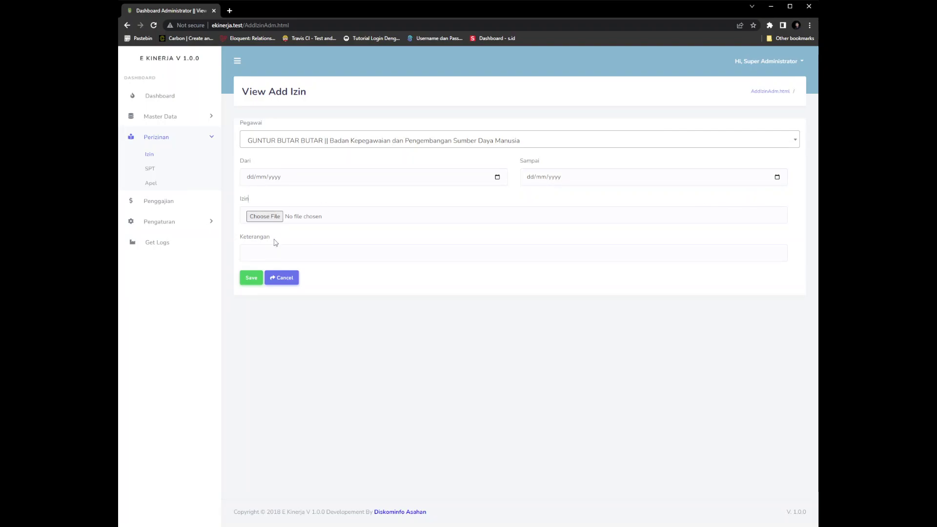
pyautogui.click(291, 255)
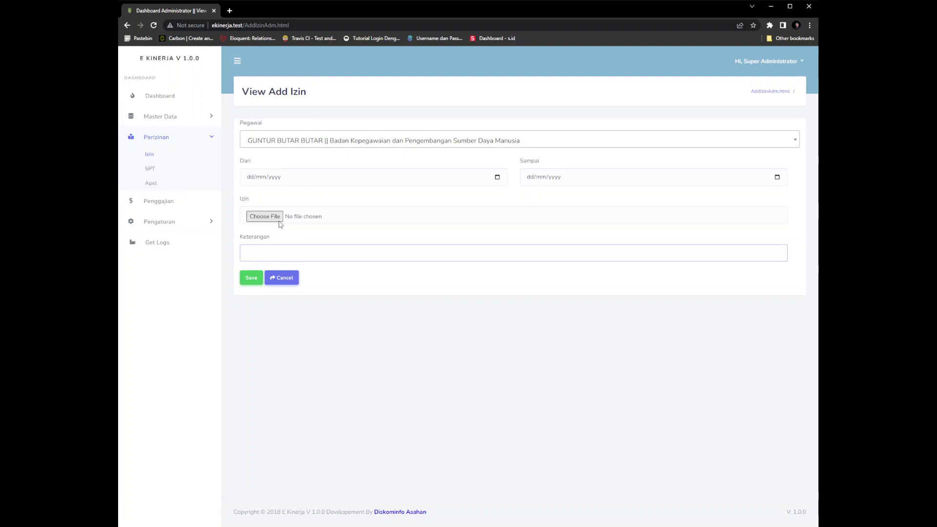
pyautogui.click(158, 155)
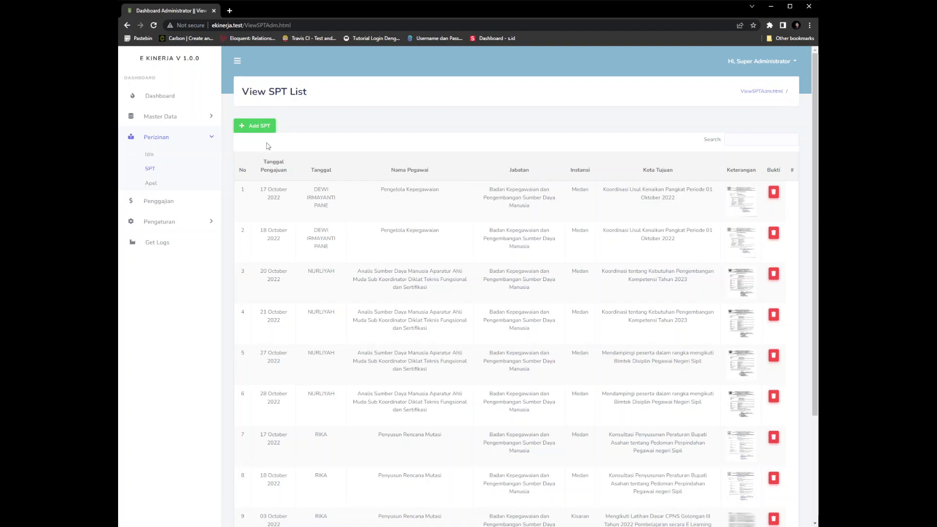
# Browse the SPT table, look over the blank Add SPT form's employee choices, then cancel it
pyautogui.scroll(-3, 774, 242)
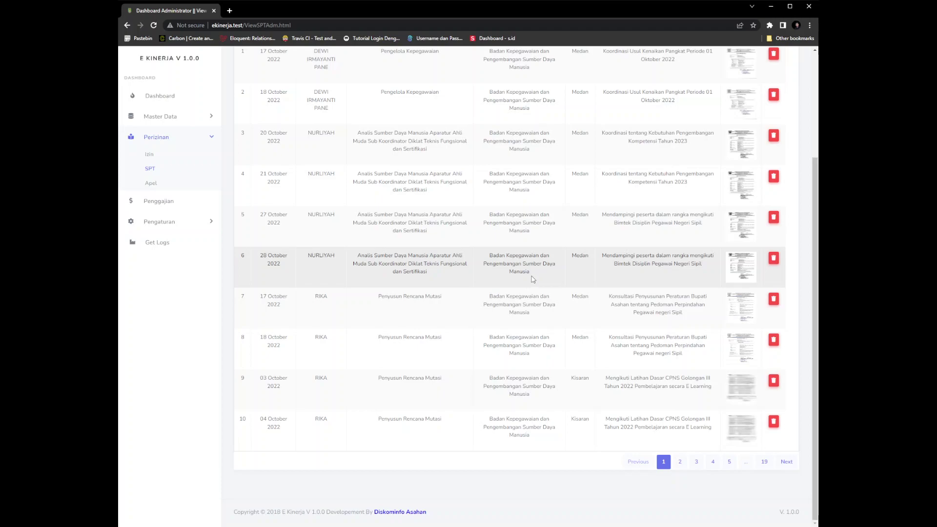
pyautogui.scroll(3, 415, 196)
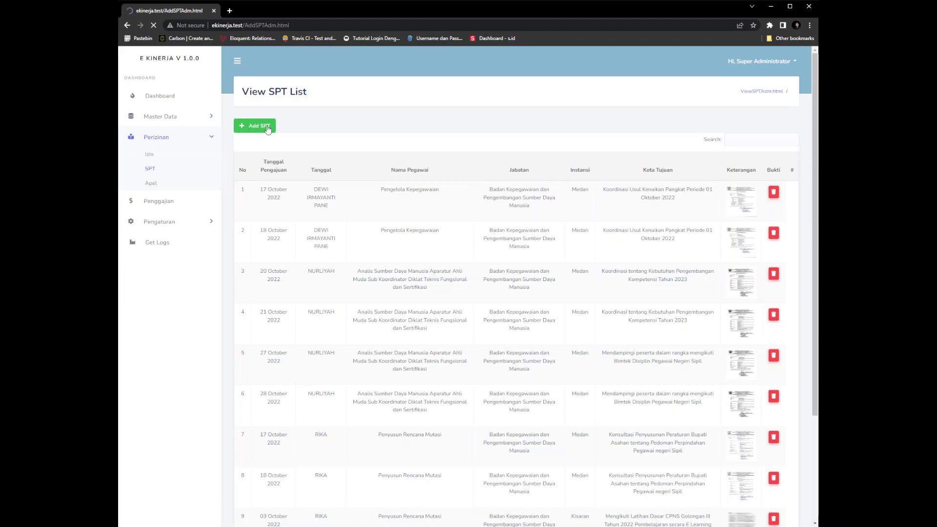
pyautogui.click(337, 142)
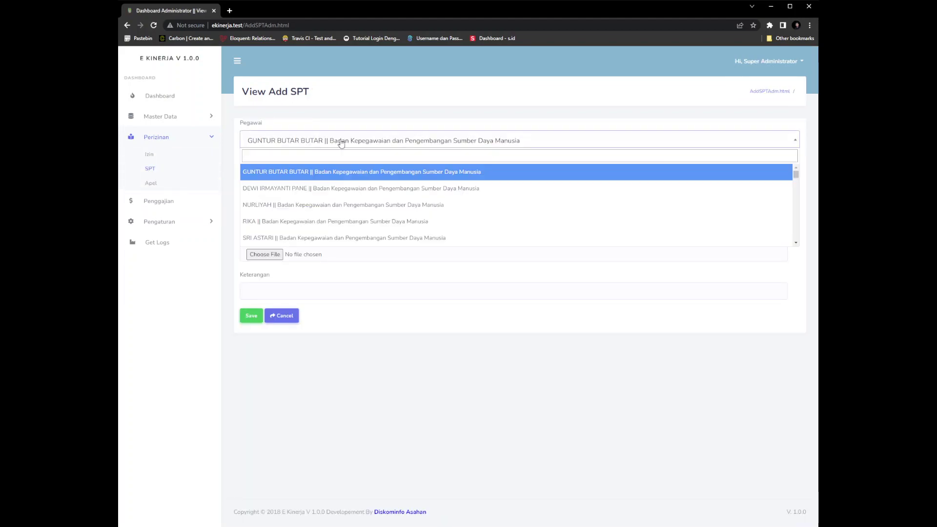
pyautogui.click(340, 143)
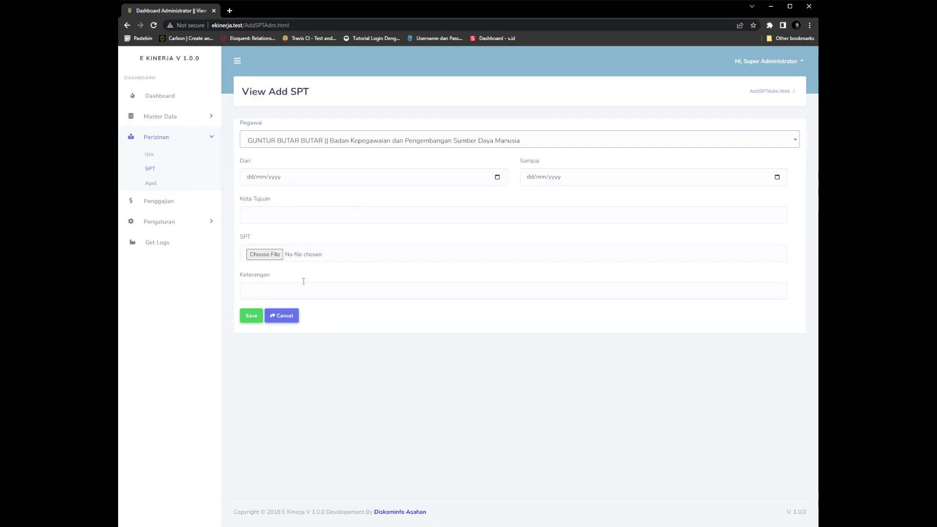
pyautogui.click(405, 257)
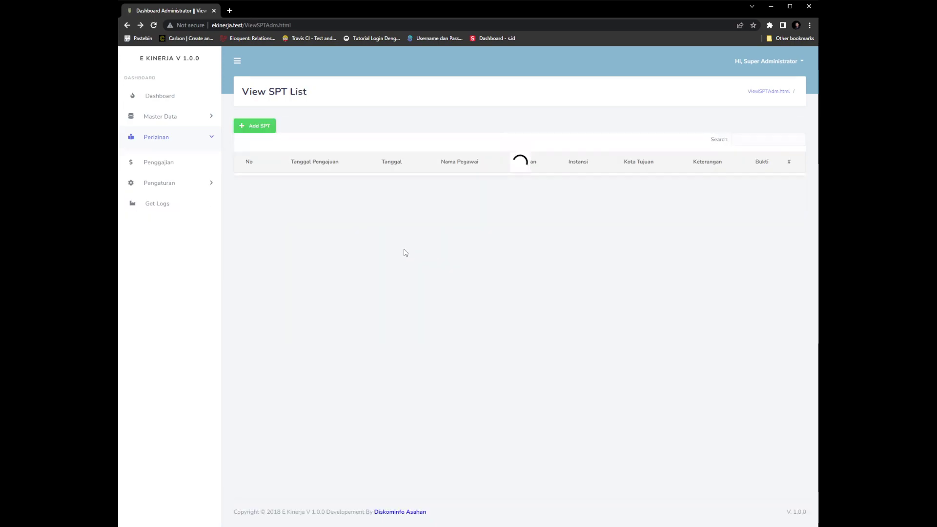
# Scroll through the empty Apel roll-call list
pyautogui.scroll(-2, 391, 248)
pyautogui.scroll(-2, 391, 247)
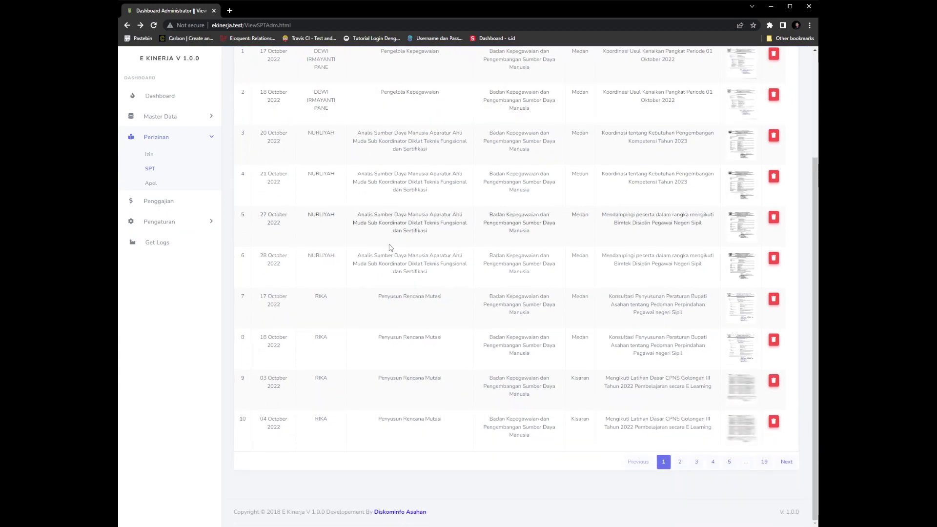
pyautogui.scroll(3, 390, 246)
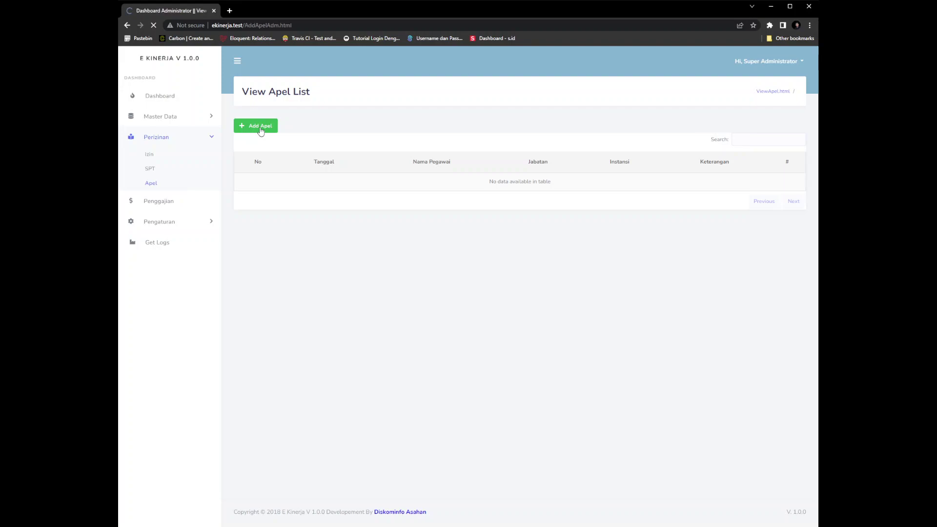
# In the new Apel entry, choose an employee in Pegawai and set Keterangan to Tidak
pyautogui.click(309, 141)
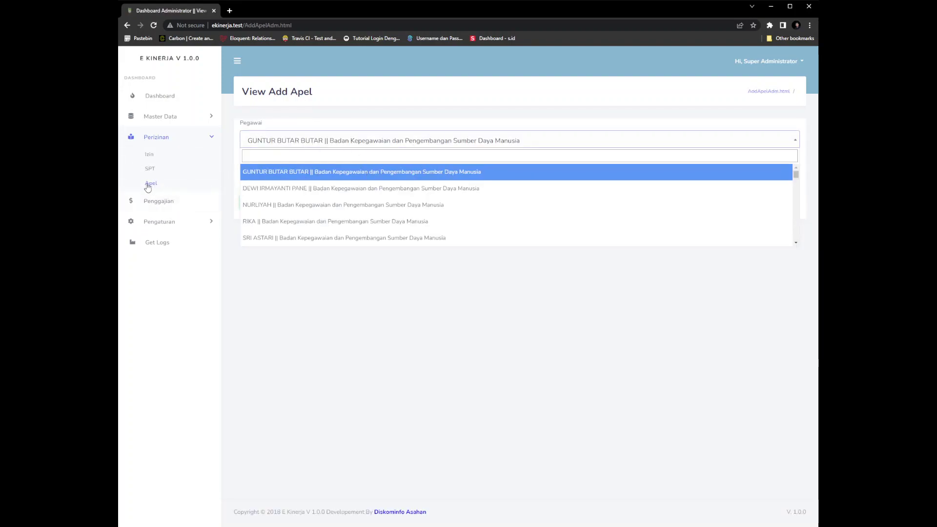
pyautogui.click(345, 210)
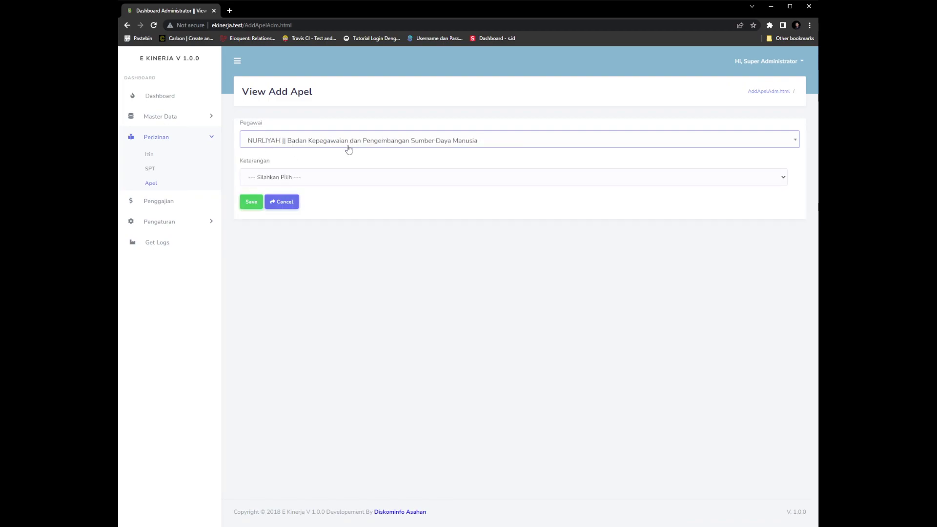
pyautogui.click(257, 178)
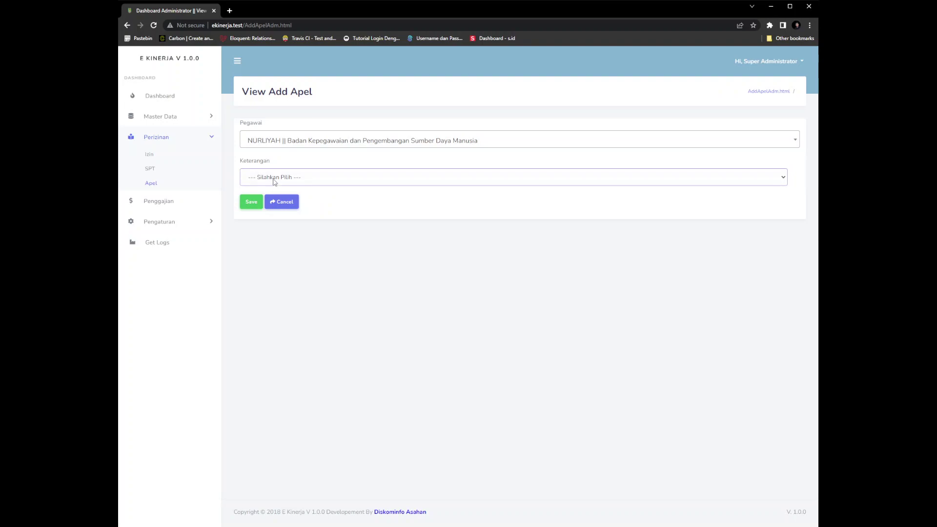
pyautogui.click(274, 202)
# On Penggajian, search 'komu' and show the payroll for Dinas Komunikasi dan Informatika
pyautogui.click(152, 205)
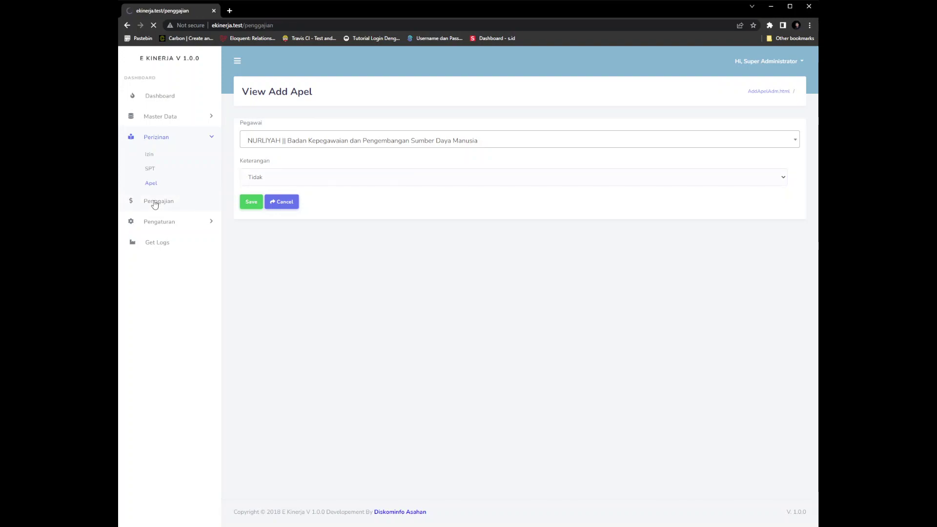
pyautogui.click(371, 153)
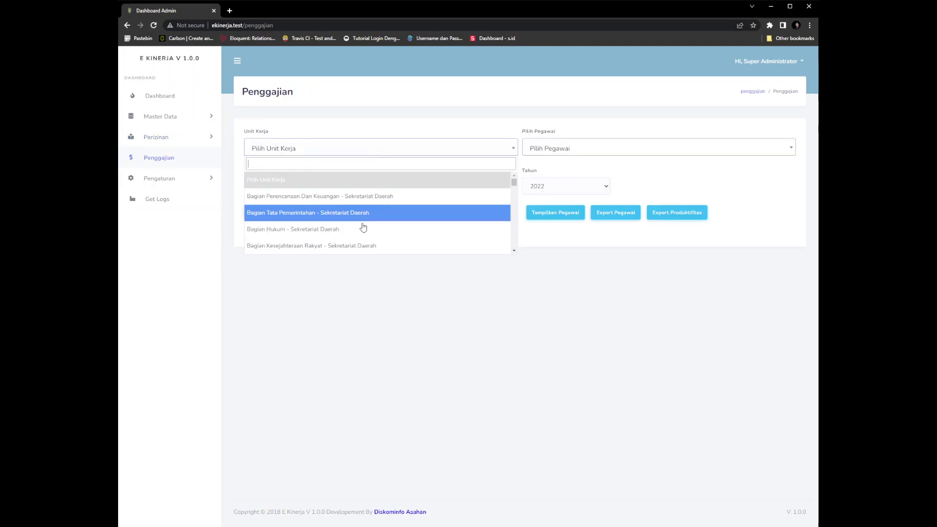
pyautogui.scroll(-5, 369, 230)
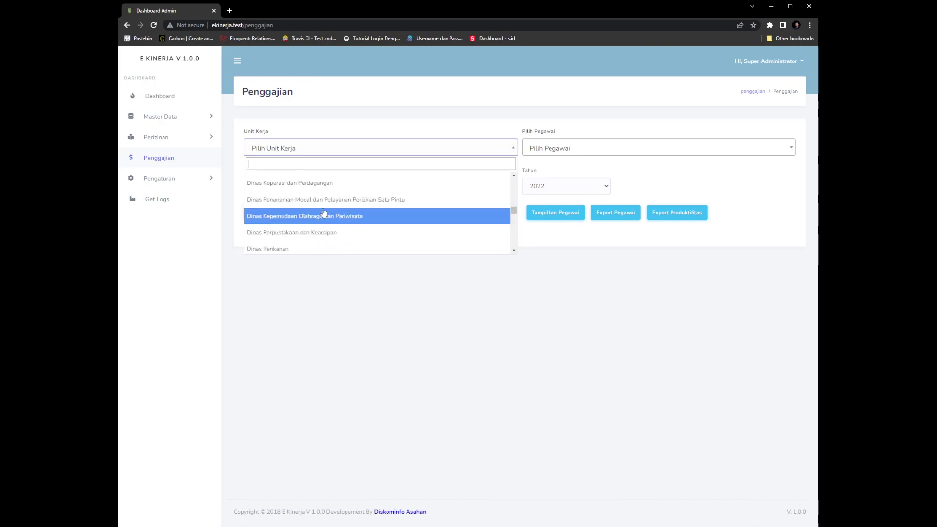
pyautogui.write('komu')
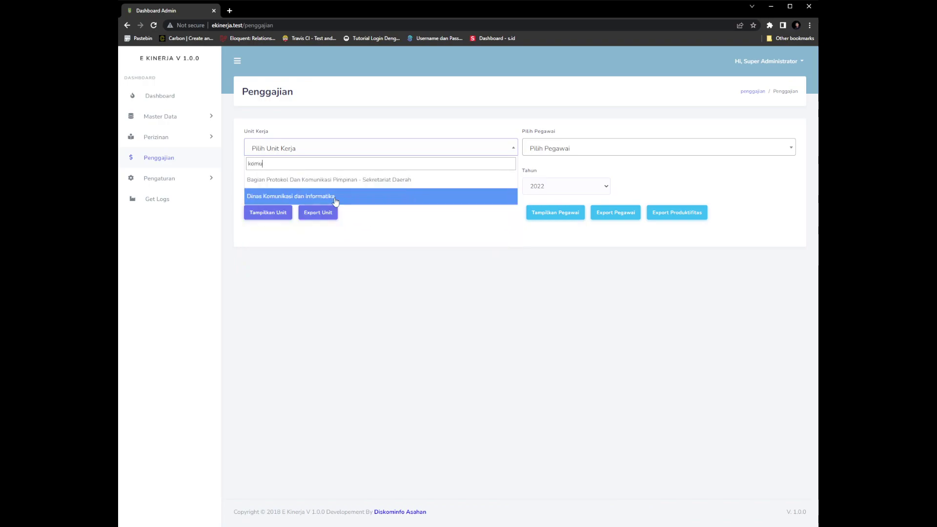
pyautogui.click(335, 196)
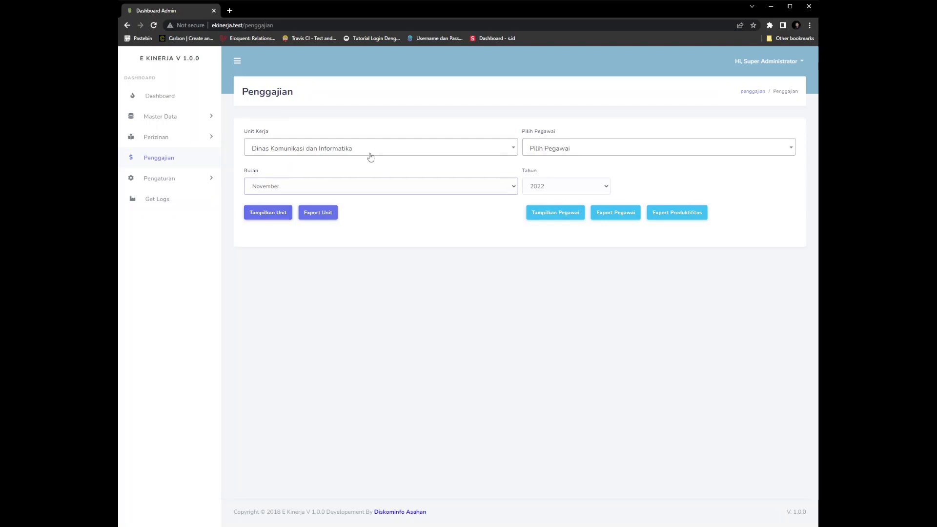
pyautogui.click(259, 214)
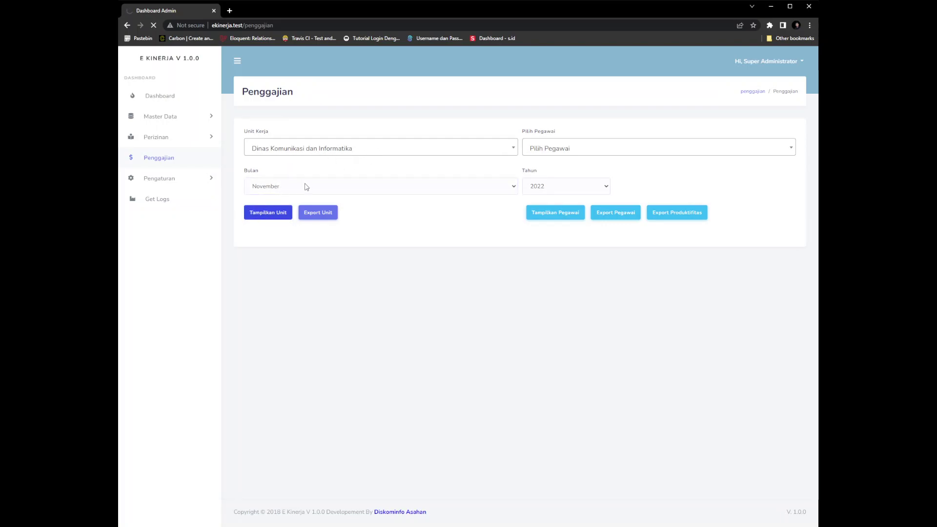
# Export the Dinas Komunikasi dan Informatika payroll report and glance at its employee list
pyautogui.click(335, 215)
pyautogui.scroll(-4, 490, 233)
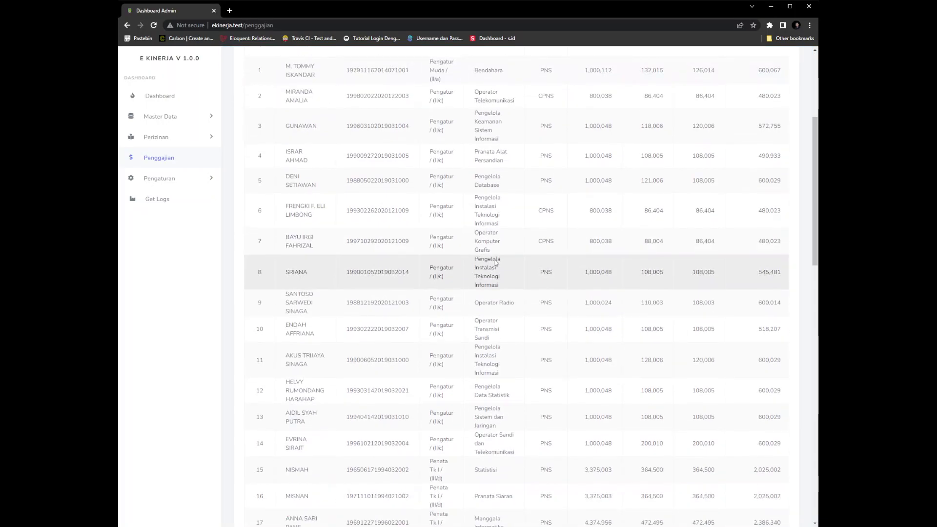
pyautogui.scroll(4, 490, 233)
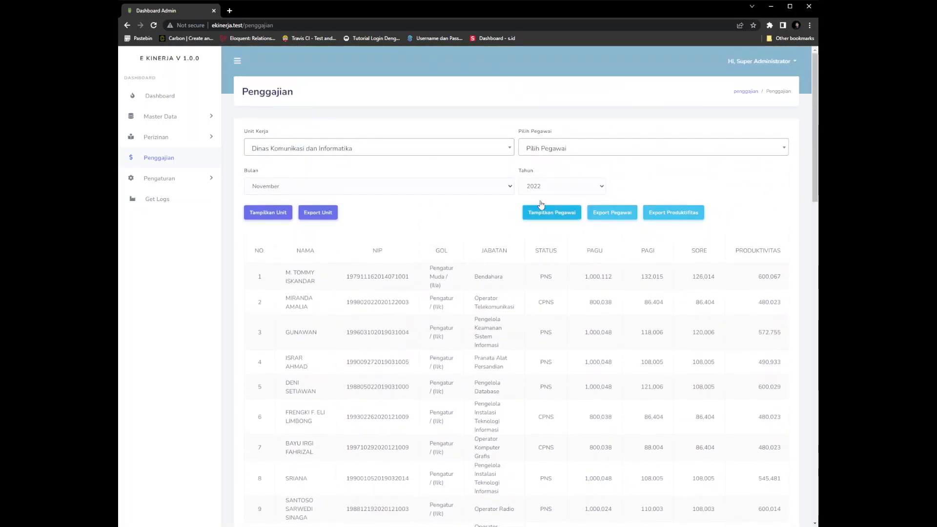
pyautogui.click(557, 150)
pyautogui.click(556, 151)
# Re-select Dinas Komunikasi dan Informatika as the work unit, leaving no employee chosen
pyautogui.click(418, 151)
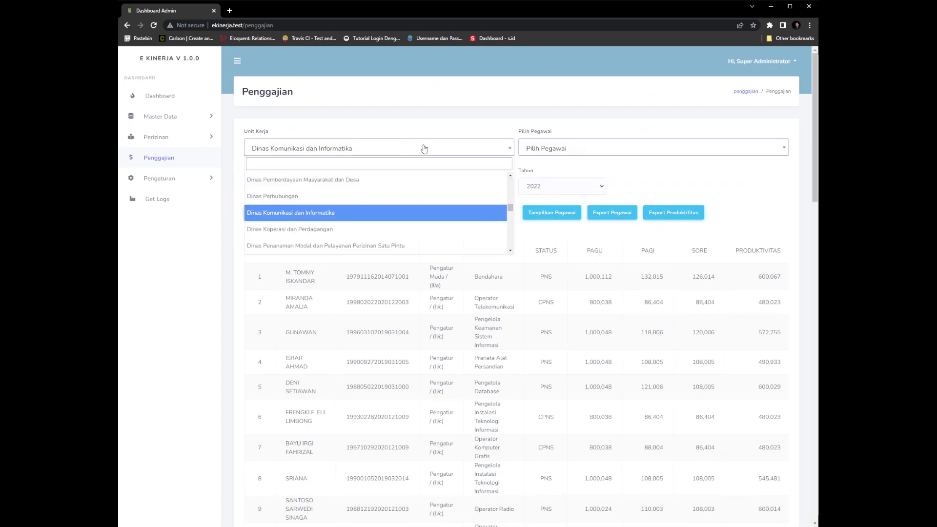
pyautogui.click(347, 213)
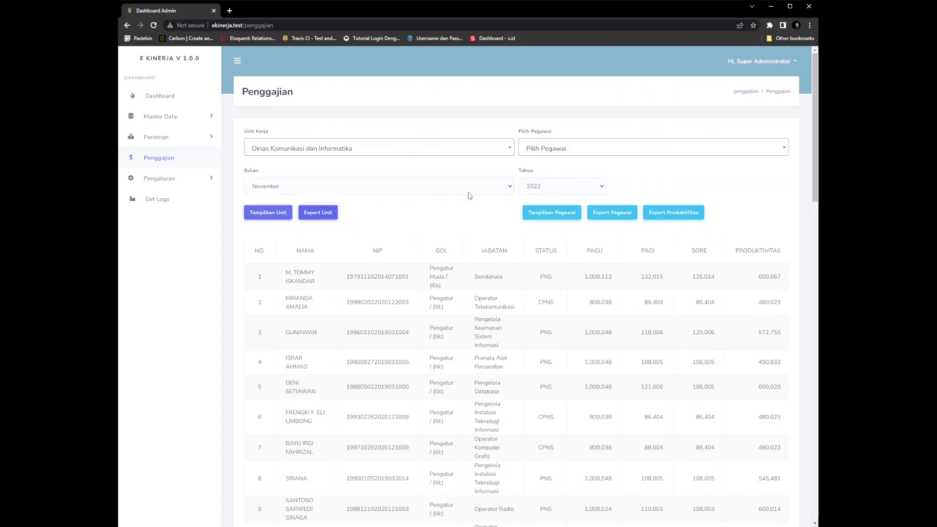
pyautogui.click(573, 154)
pyautogui.click(573, 154)
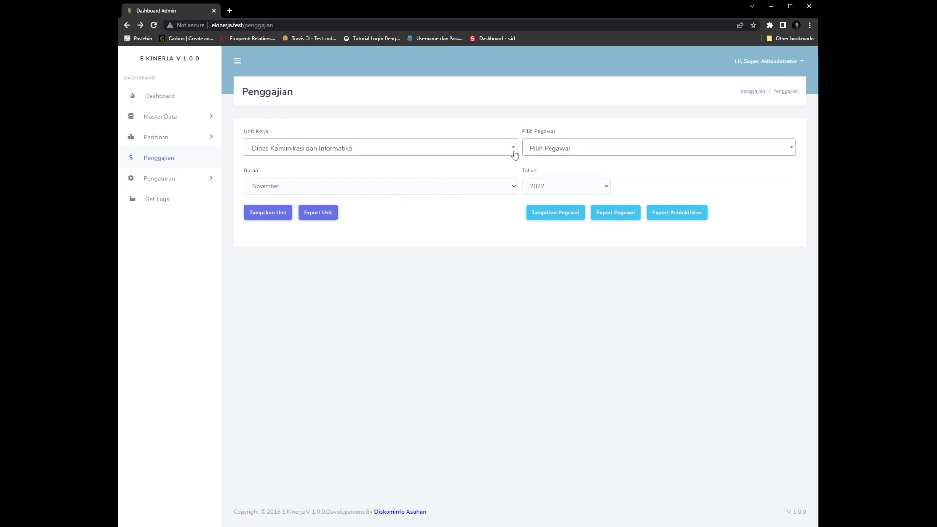
# Reload Penggajian, search 'kom' to pick Dinas Komunikasi dan Informatika, then choose one of its employees
pyautogui.click(553, 152)
pyautogui.click(551, 153)
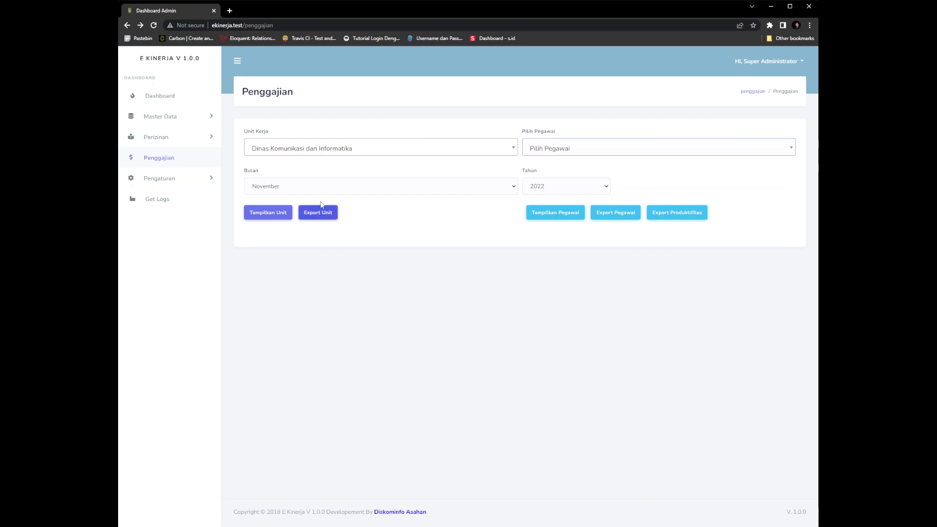
pyautogui.click(164, 162)
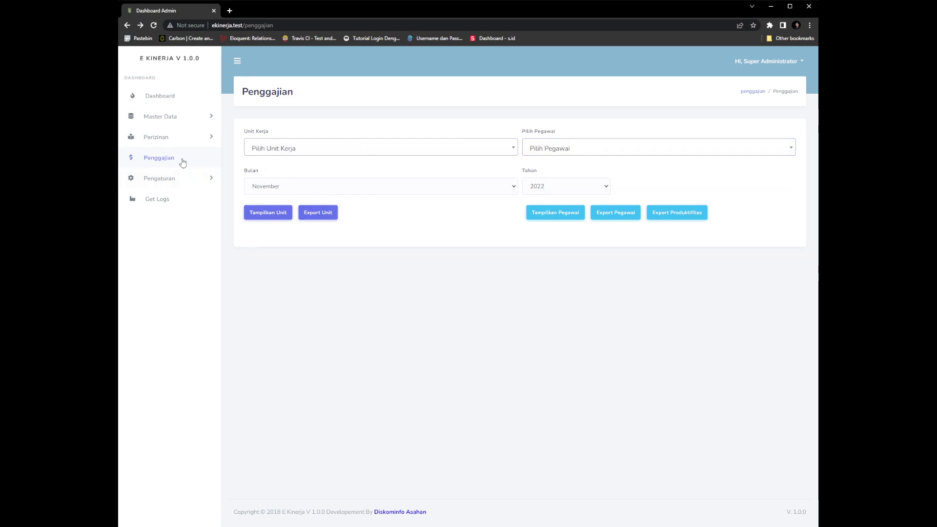
pyautogui.click(329, 146)
pyautogui.write('k')
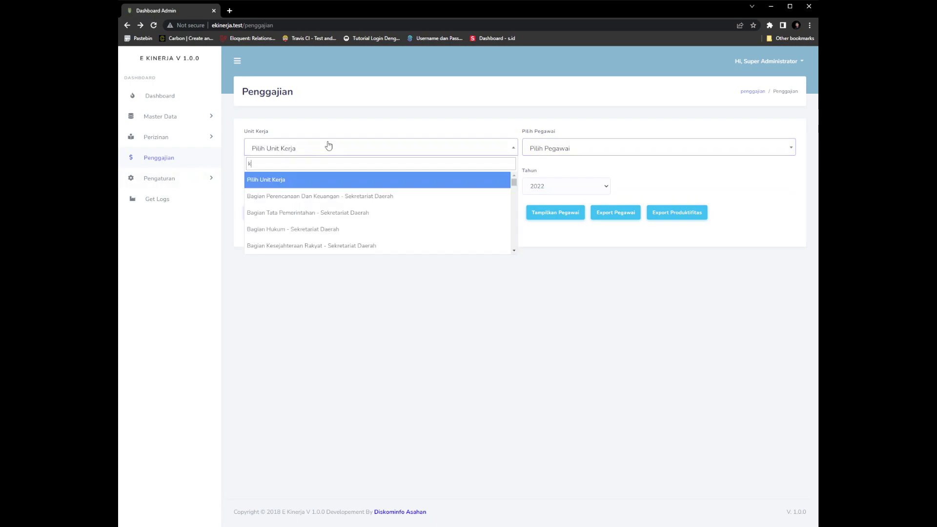
pyautogui.write('omi')
pyautogui.press('BackSpace')
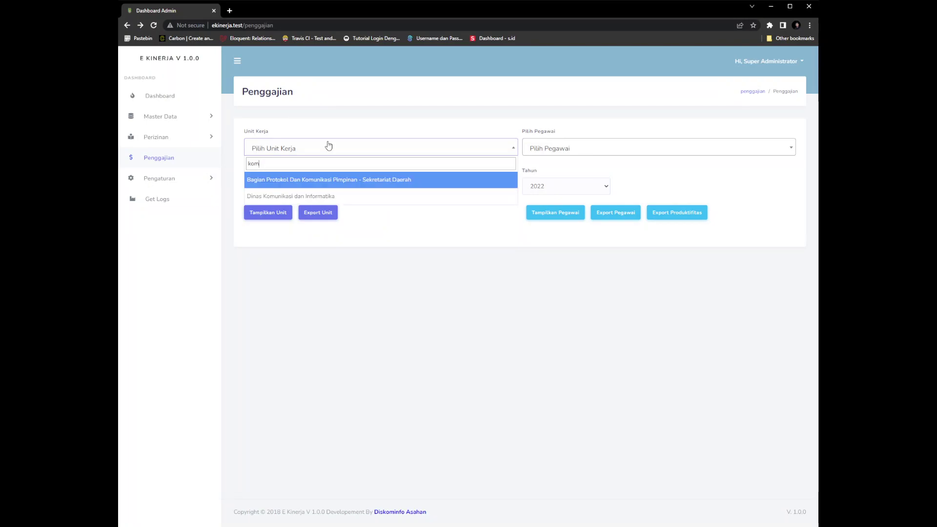
pyautogui.click(347, 197)
pyautogui.click(561, 148)
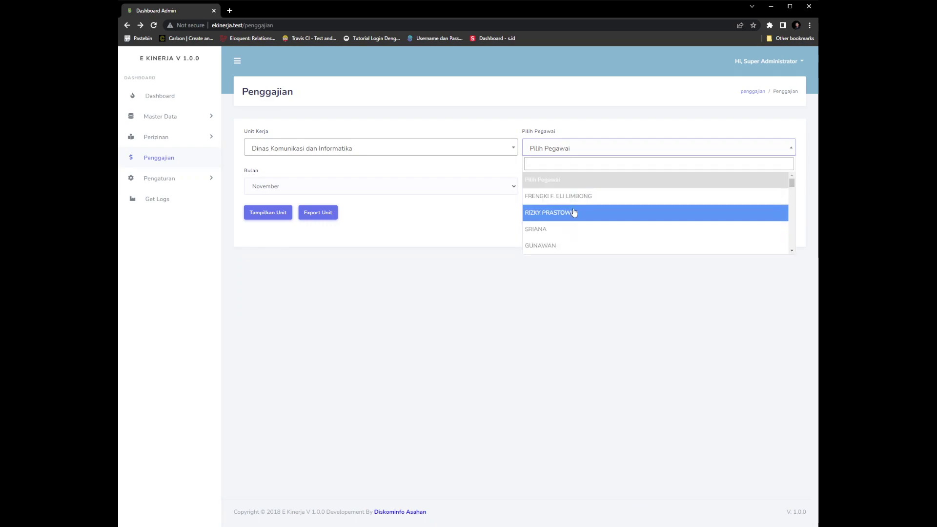
pyautogui.click(581, 204)
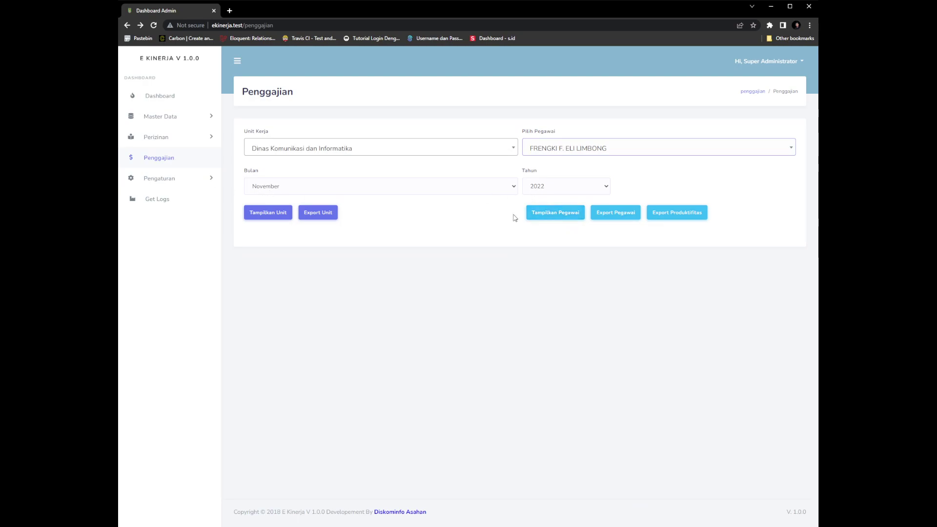
# Show and scroll the employee's daily November 2022 attendance table, then expand Pengaturan
pyautogui.click(555, 215)
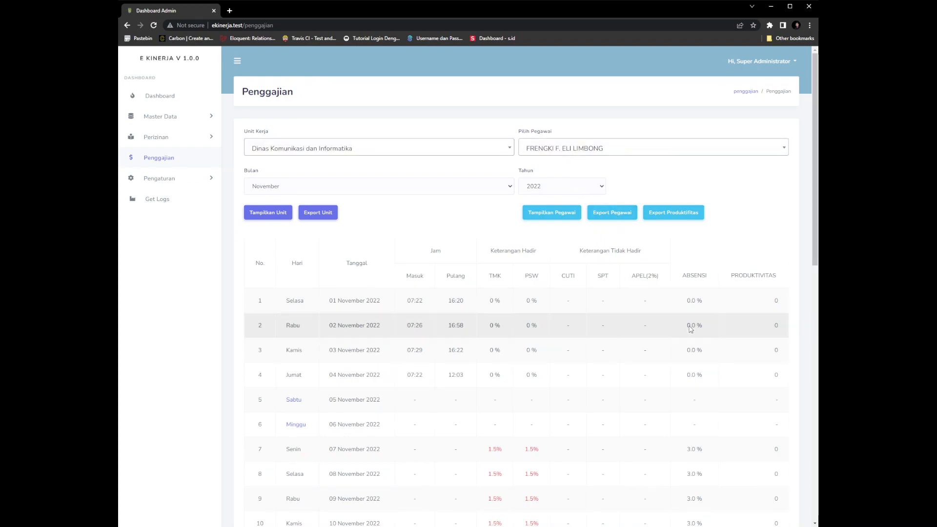
pyautogui.scroll(-5, 670, 340)
pyautogui.scroll(5, 672, 337)
pyautogui.click(179, 183)
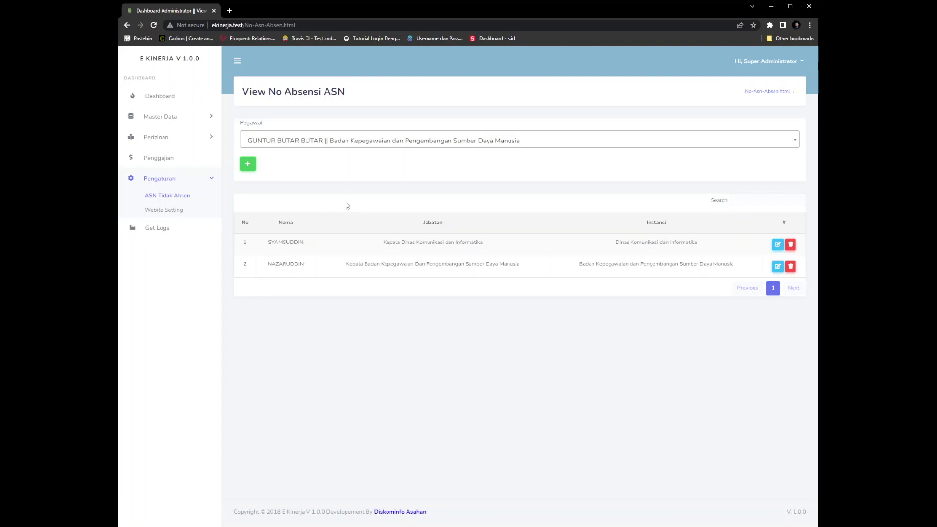
# Choose an employee in the Pegawai dropdown on the attendance-exemption page
pyautogui.click(301, 145)
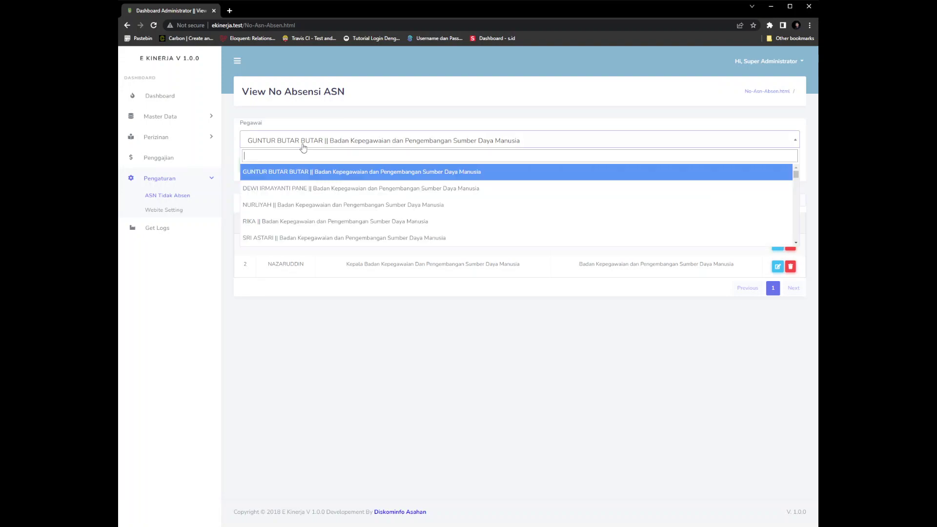
pyautogui.scroll(-3, 327, 200)
pyautogui.click(317, 207)
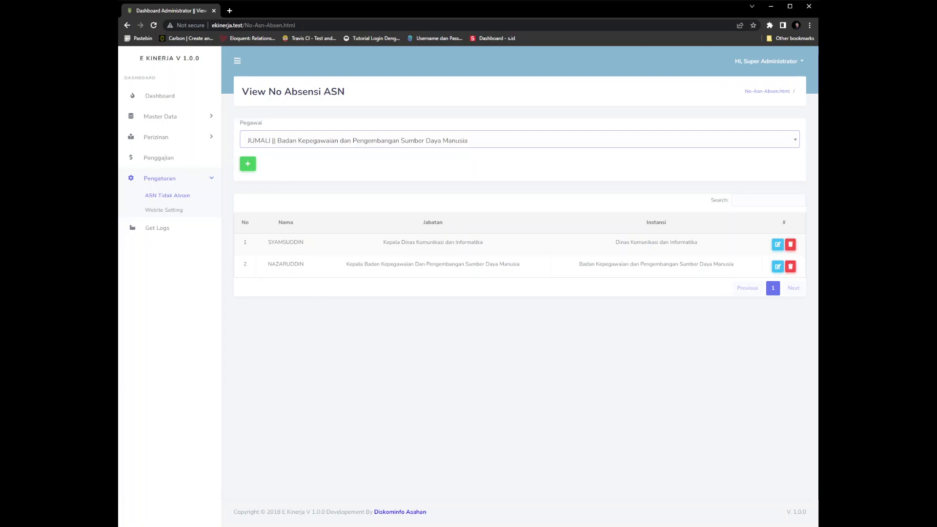
# Switch exemption row 1 to another employee but cancel, then expand Master Data
pyautogui.click(777, 245)
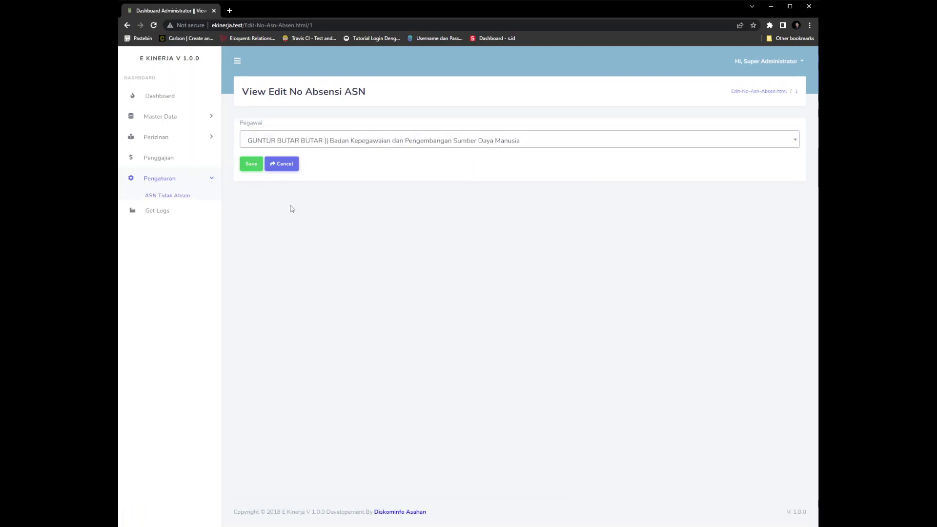
pyautogui.click(378, 142)
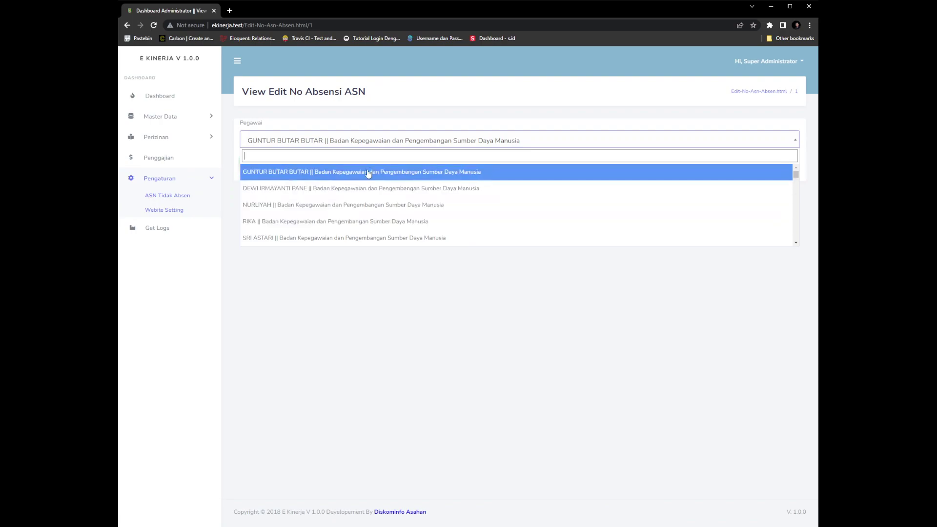
pyautogui.click(364, 189)
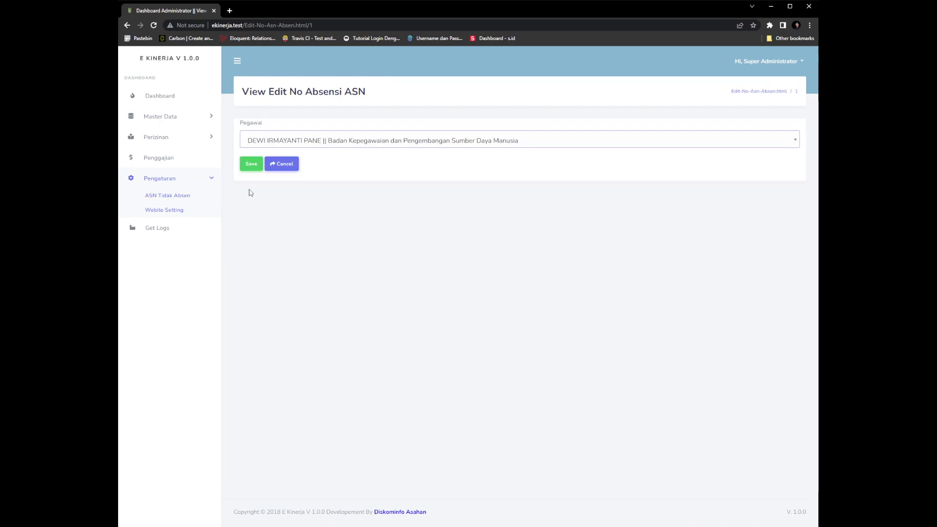
pyautogui.click(168, 196)
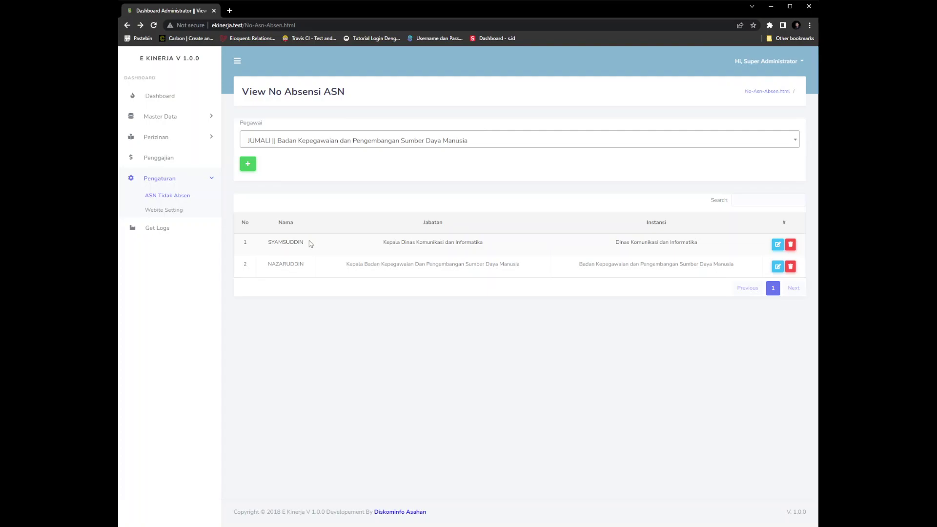
pyautogui.click(168, 117)
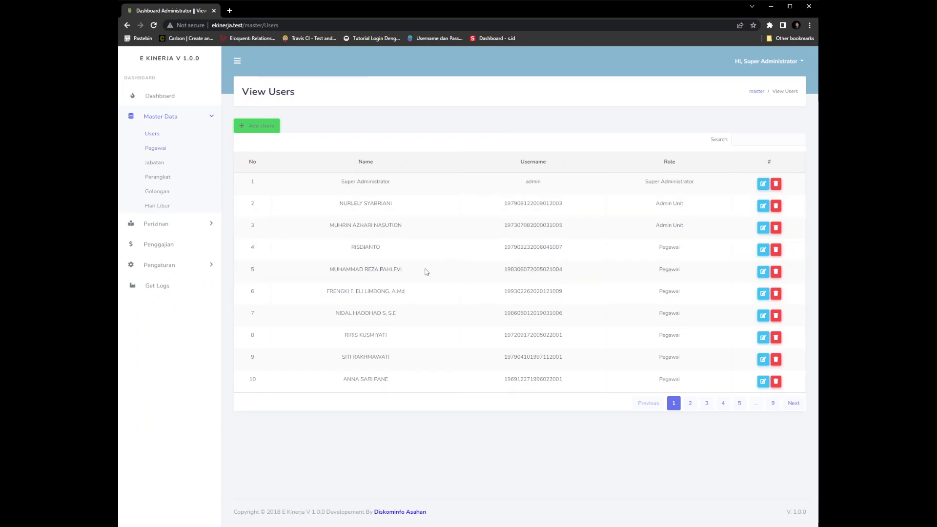
# Filter the Users list with 'sya', select the username in row 5, then expand Pengaturan
pyautogui.click(767, 142)
pyautogui.write('sya')
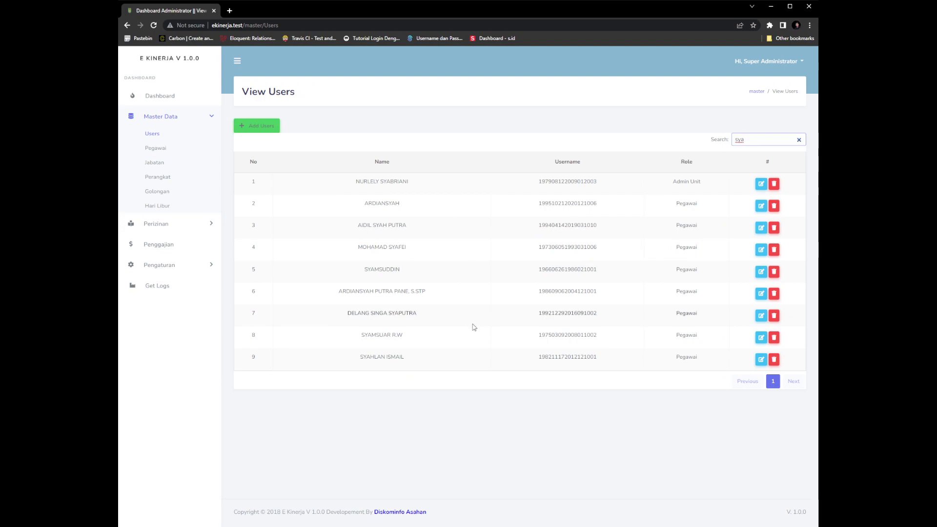
pyautogui.moveTo(597, 270); pyautogui.dragTo(539, 271)
pyautogui.hotkey('ctrl', 'c')
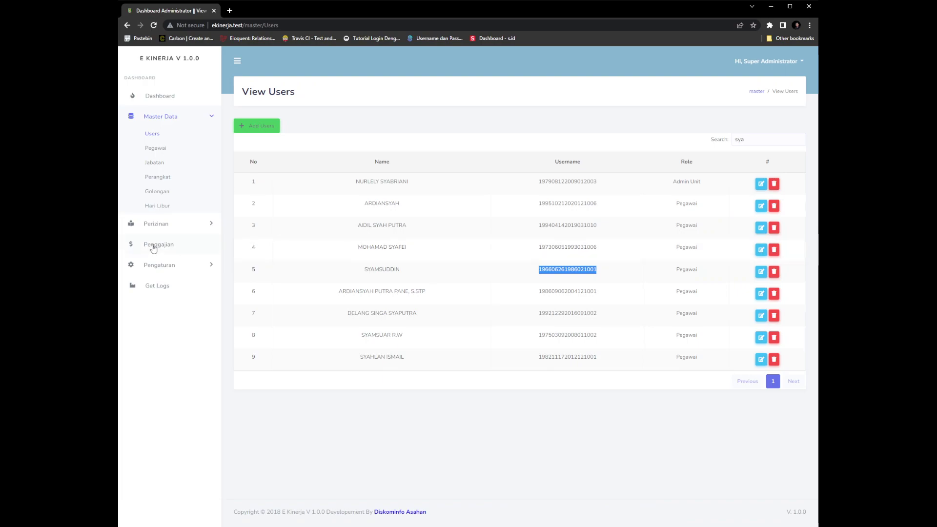
pyautogui.click(183, 265)
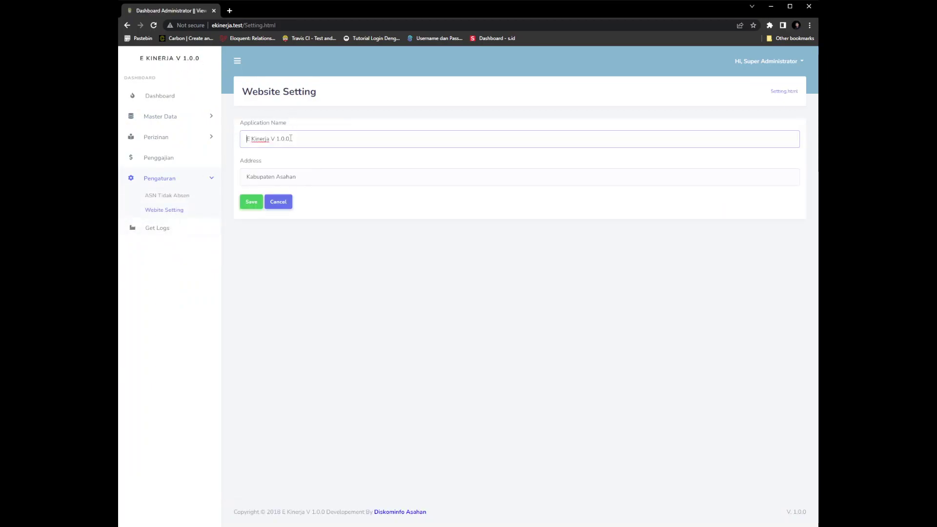
# Inspect the 'E Kinerja V 1.0.0' name and 'Kabupaten Asahan' address unchanged, then open Get Logs
pyautogui.moveTo(296, 140); pyautogui.dragTo(244, 139)
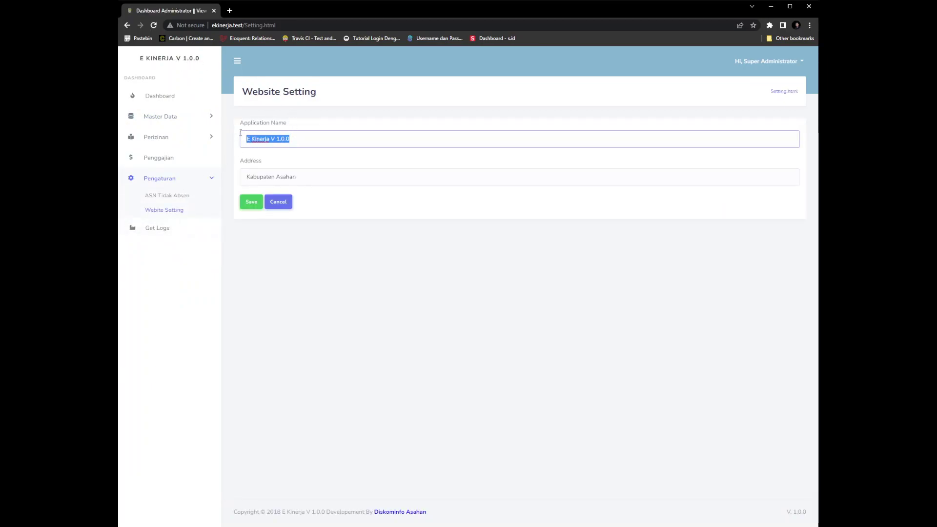
pyautogui.click(317, 183)
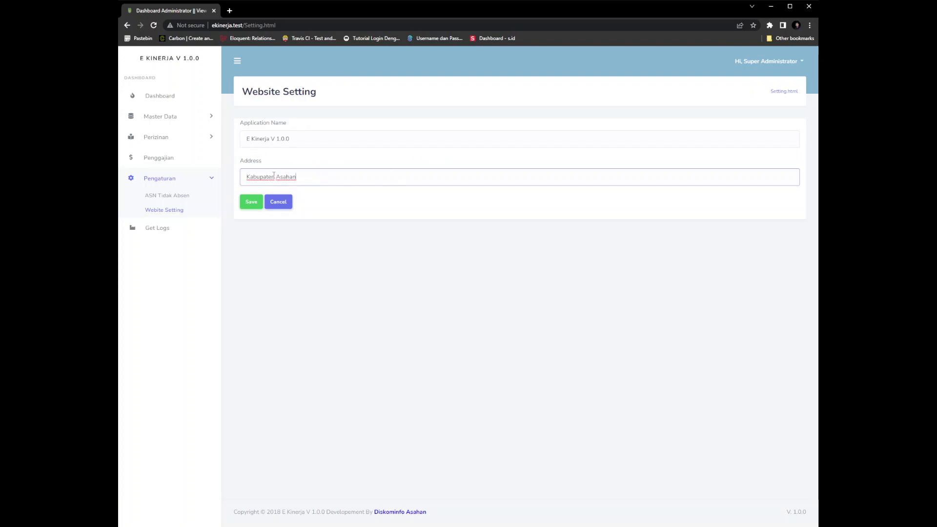
pyautogui.moveTo(305, 180); pyautogui.dragTo(236, 181)
pyautogui.click(313, 177)
pyautogui.click(160, 233)
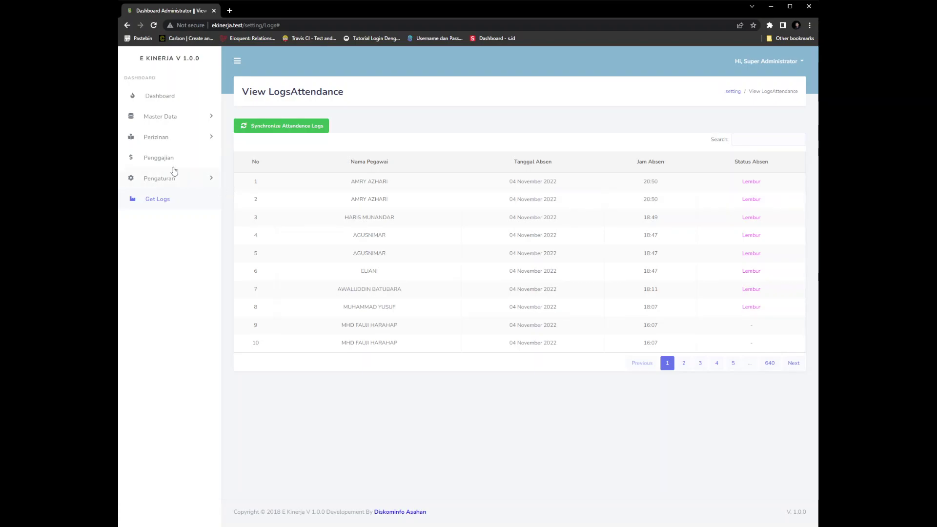
# Revisit the dashboard and the attendance-exempt staff list, then log out of Super Administrator
pyautogui.click(177, 100)
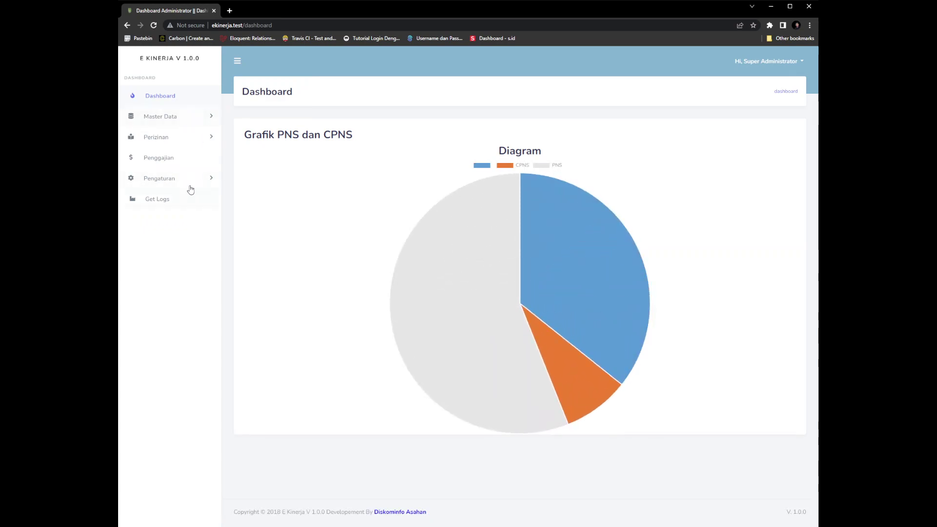
pyautogui.click(191, 179)
pyautogui.click(164, 198)
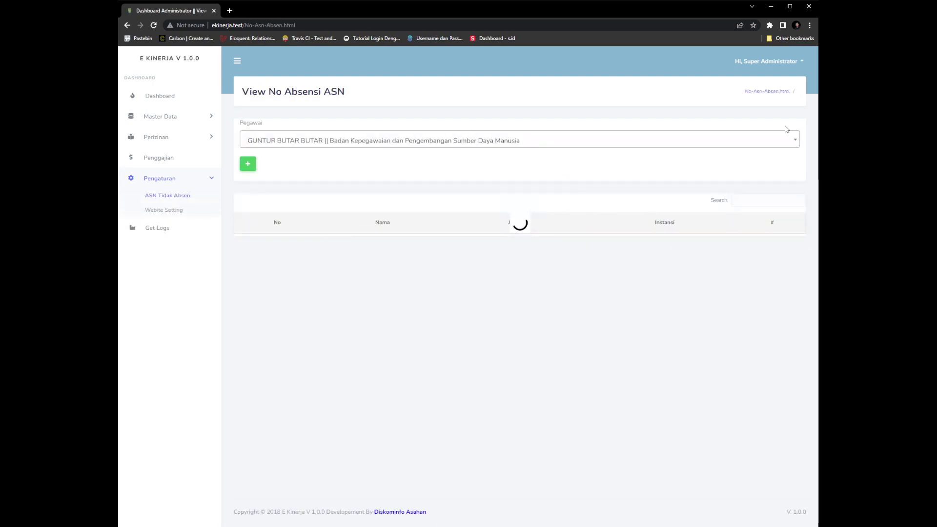
pyautogui.click(773, 66)
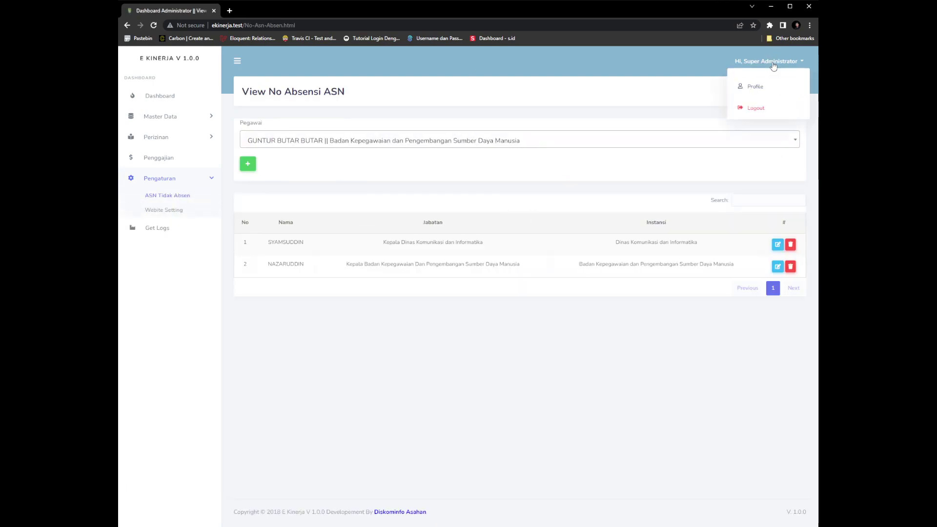
pyautogui.click(755, 107)
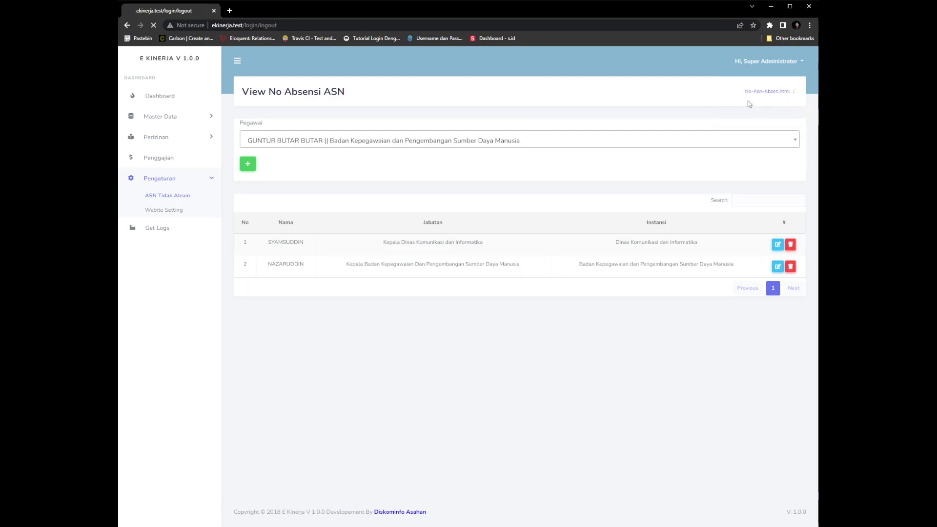
# Sign in with the employee's NIP and account password, retyping the password after a failed attempt
pyautogui.hotkey('ctrl', 'v')
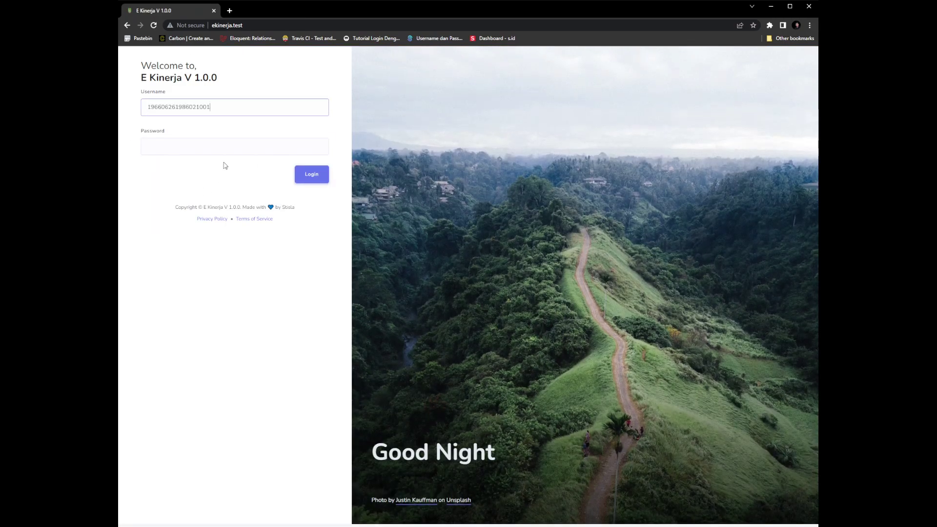
pyautogui.click(213, 146)
pyautogui.write('1234567')
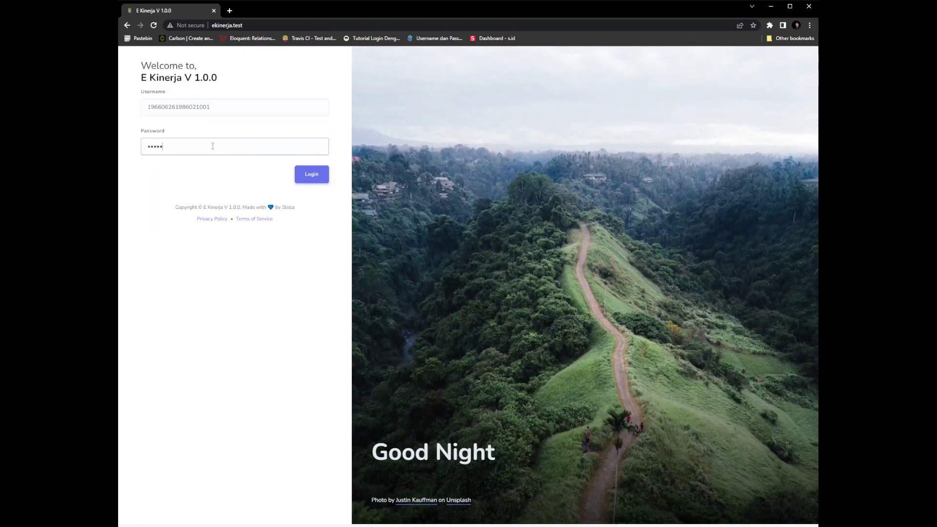
pyautogui.press('Return')
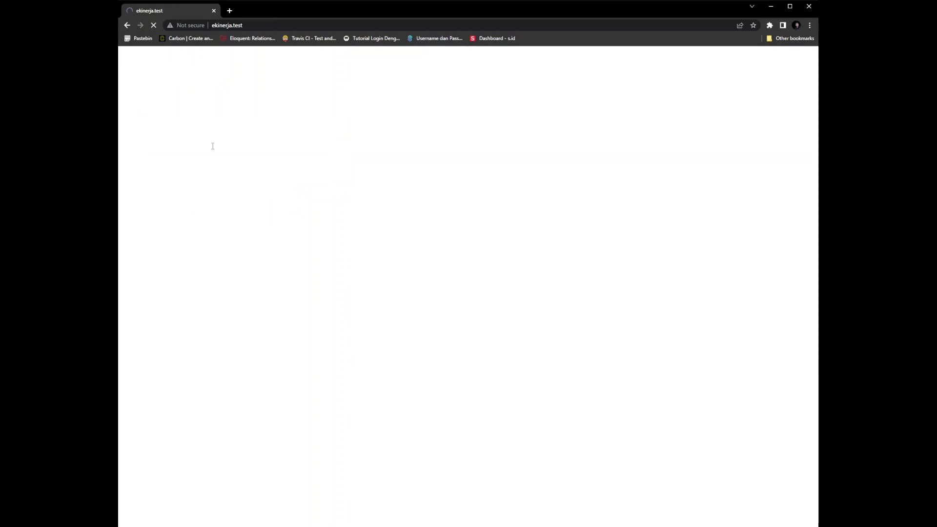
pyautogui.hotkey('ctrl', 'v')
pyautogui.press('Return')
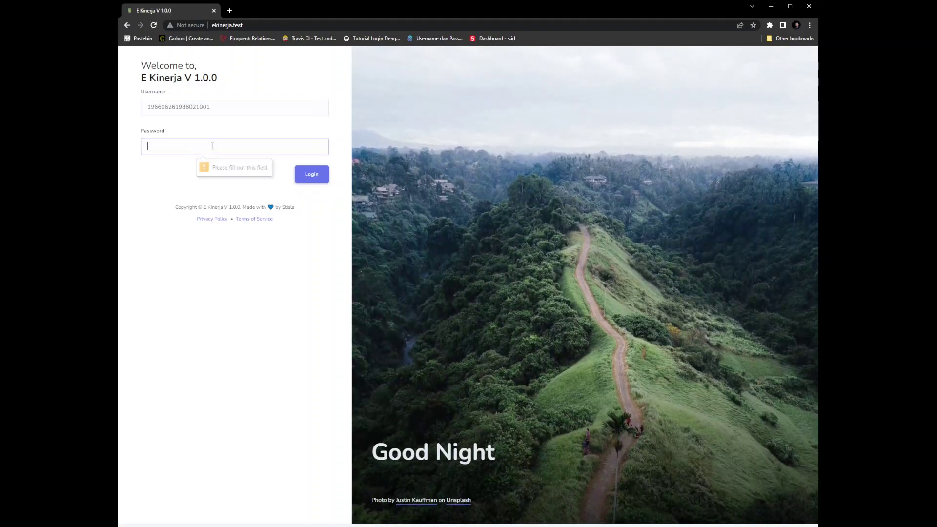
pyautogui.write('1234567')
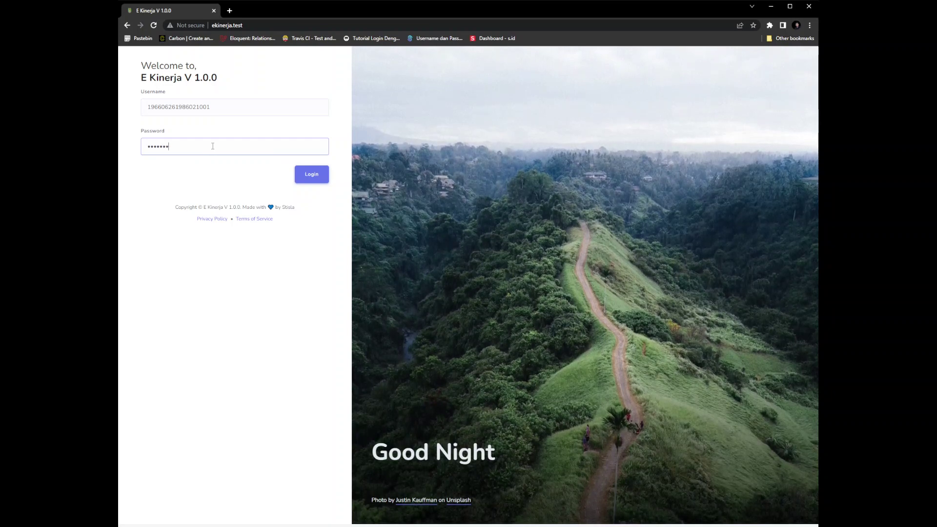
pyautogui.press('BackSpace')
pyautogui.press('BackSpace')
pyautogui.press('BackSpace')
pyautogui.press('BackSpace')
pyautogui.press('BackSpace')
pyautogui.press('BackSpace')
pyautogui.press('BackSpace')
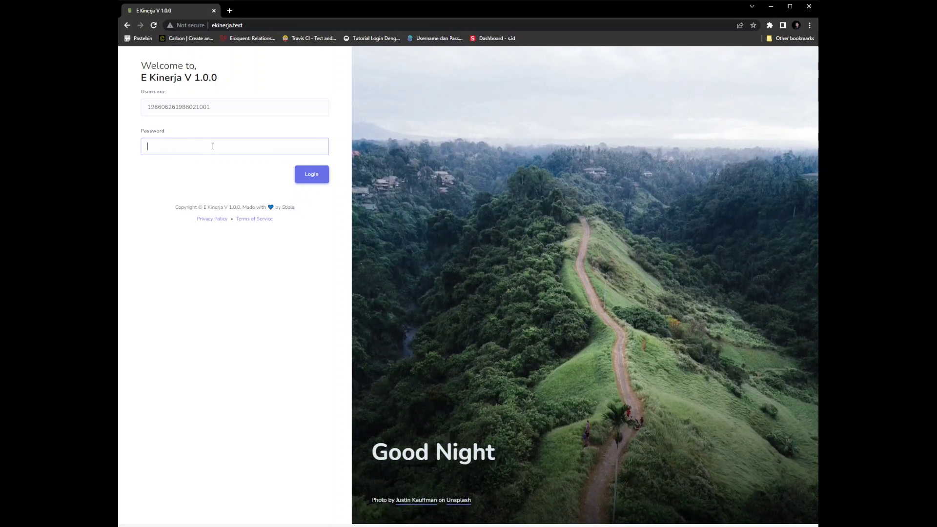
pyautogui.write('12345678')
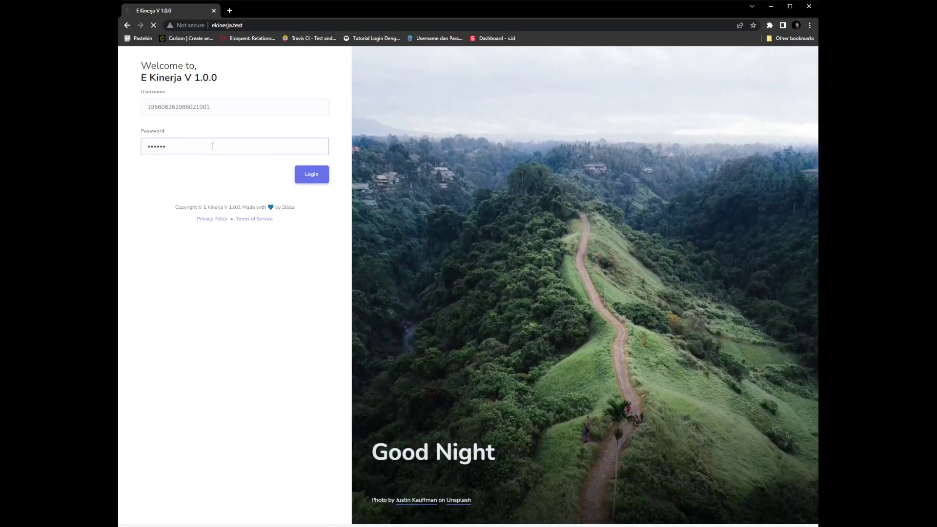
pyautogui.press('Return')
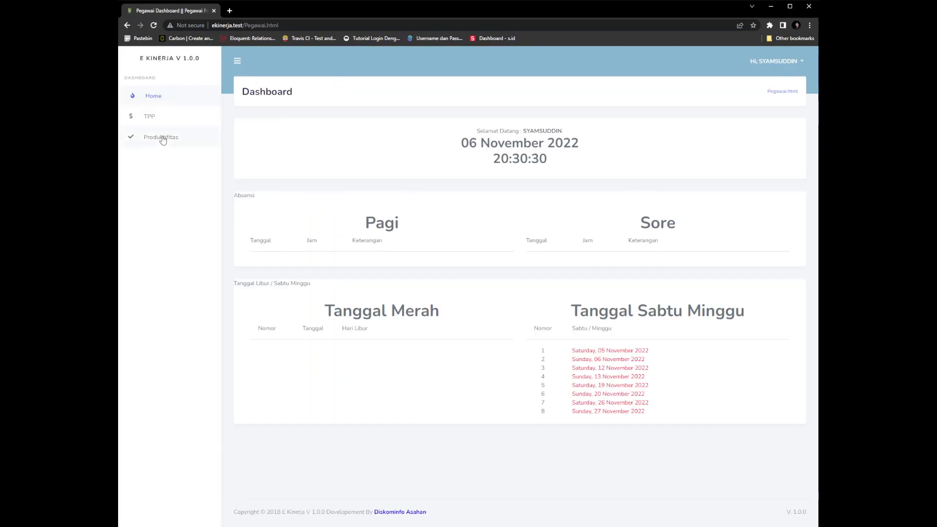
# Open the TPP payroll page and its November 2022 Rincian TPP Absensi breakdown
pyautogui.click(158, 121)
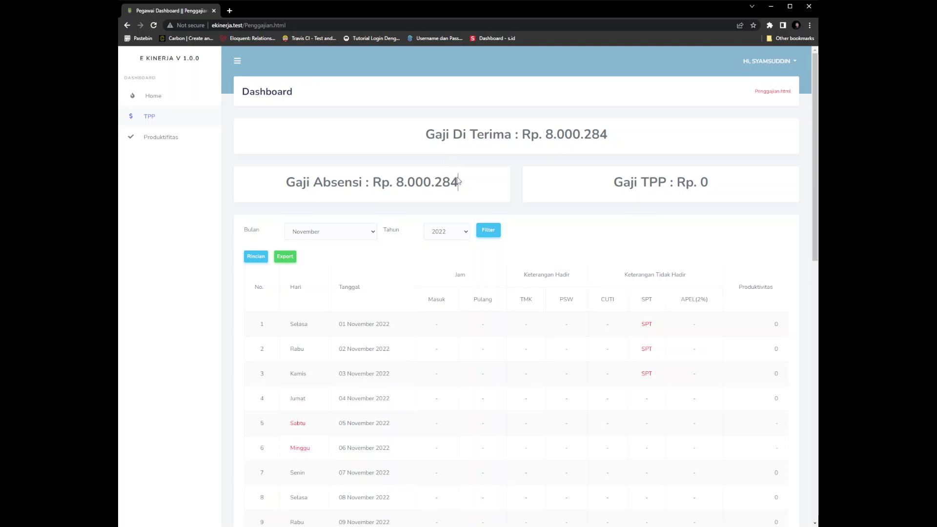
pyautogui.moveTo(461, 182); pyautogui.dragTo(398, 171)
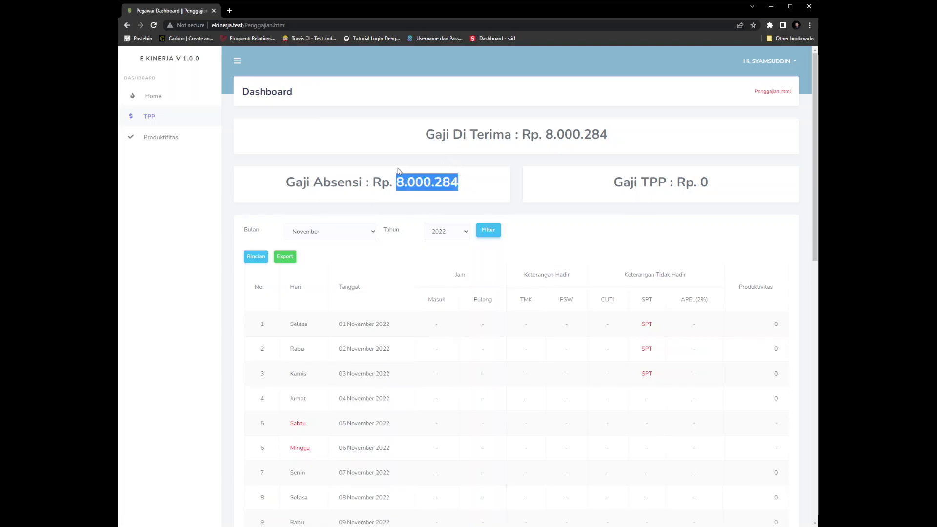
pyautogui.click(542, 127)
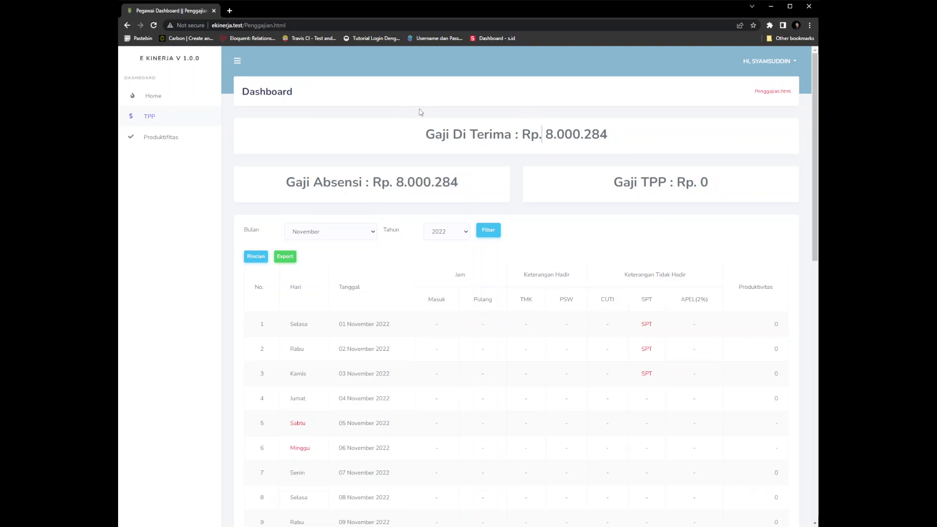
pyautogui.click(261, 253)
pyautogui.click(258, 255)
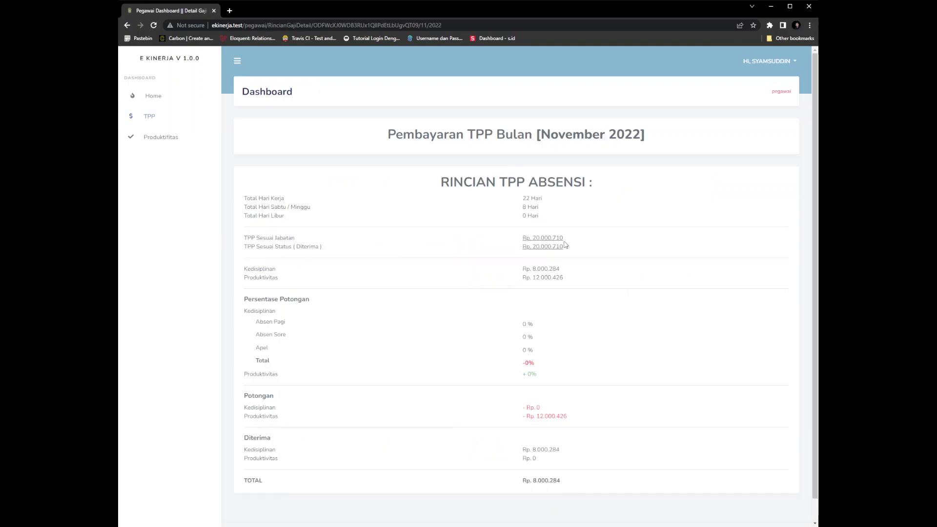
# Review the Kedisiplinan and Produktivitas (12.000.426) amounts, then go to the Produktifitas page
pyautogui.moveTo(564, 269); pyautogui.dragTo(533, 269)
pyautogui.click(564, 272)
pyautogui.scroll(-1, 547, 391)
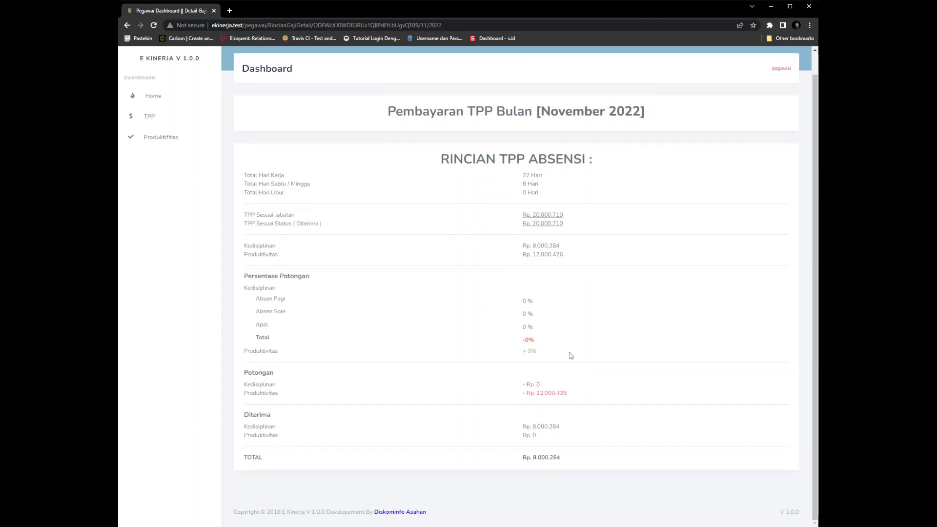
pyautogui.scroll(1, 575, 319)
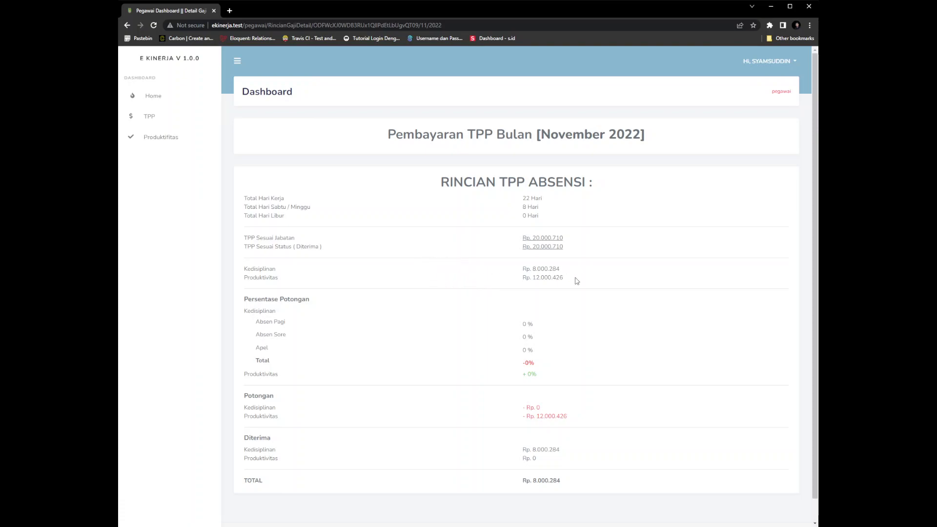
pyautogui.moveTo(564, 277); pyautogui.dragTo(532, 277)
pyautogui.scroll(-1, 574, 294)
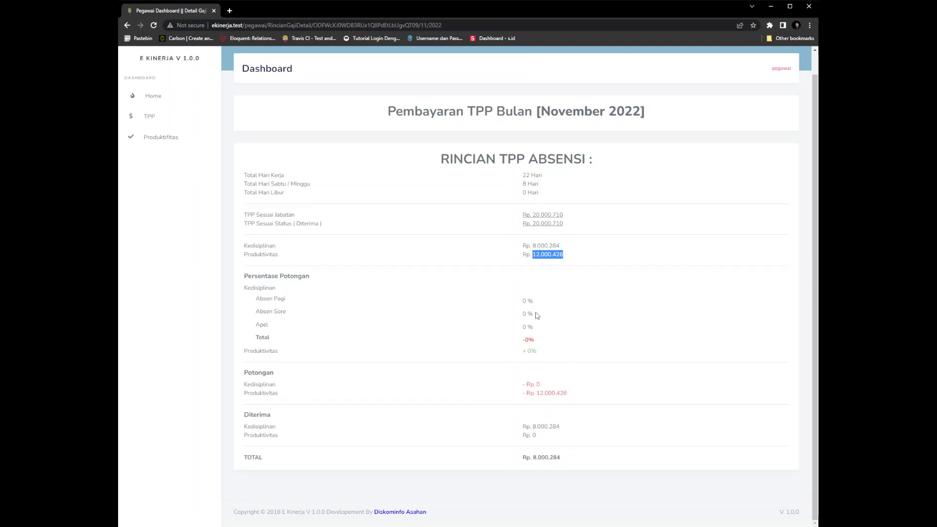
pyautogui.click(539, 262)
pyautogui.click(157, 142)
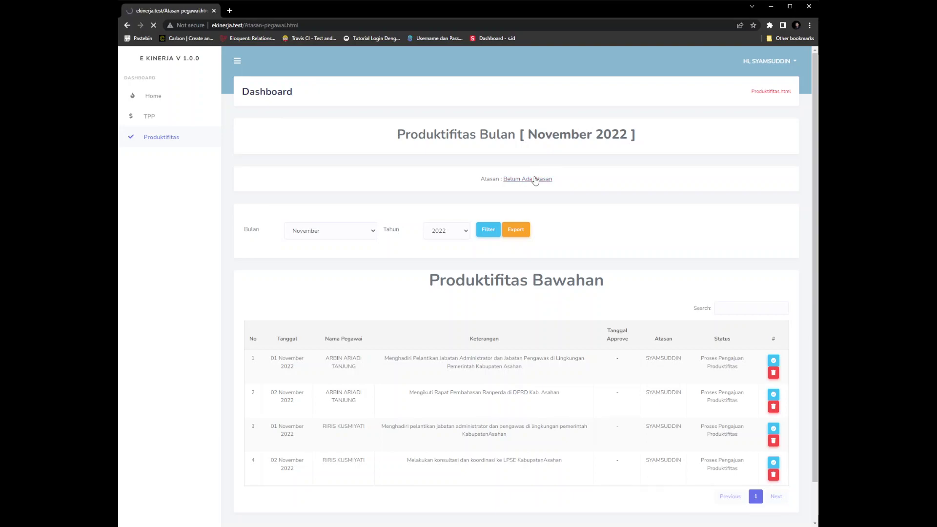
# Assign the first listed NIP as the employee's supervisor and save
pyautogui.click(505, 159)
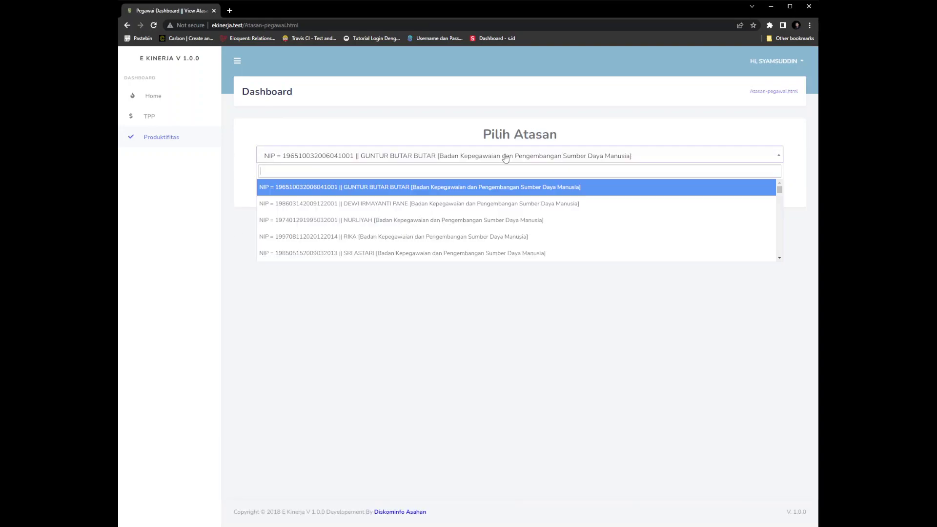
pyautogui.click(485, 190)
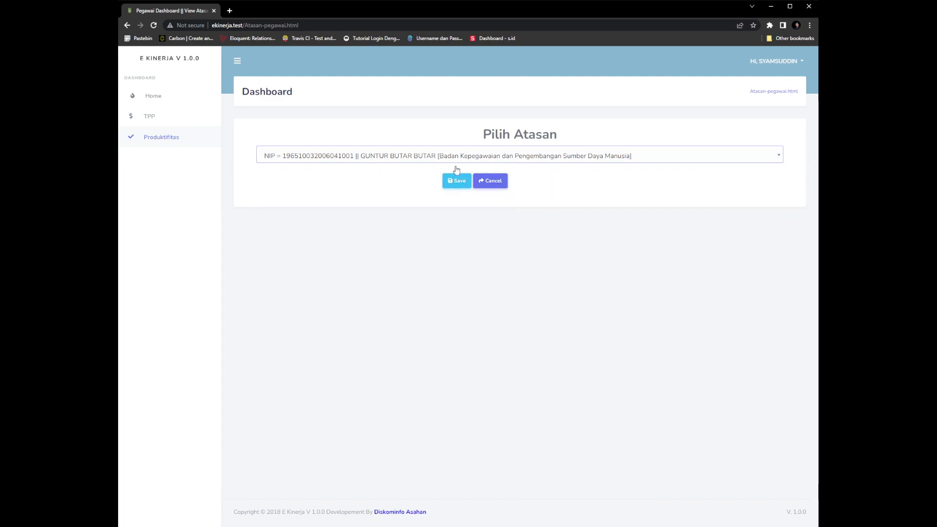
pyautogui.click(459, 186)
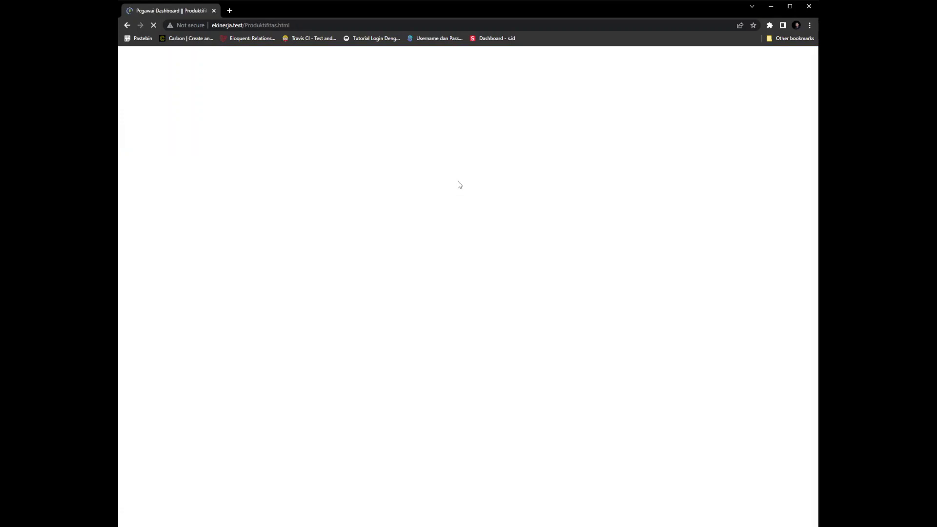
# Add a productivity entry dated 01 November 2022 with Keterangan 'test' and save it
pyautogui.scroll(-1, 679, 226)
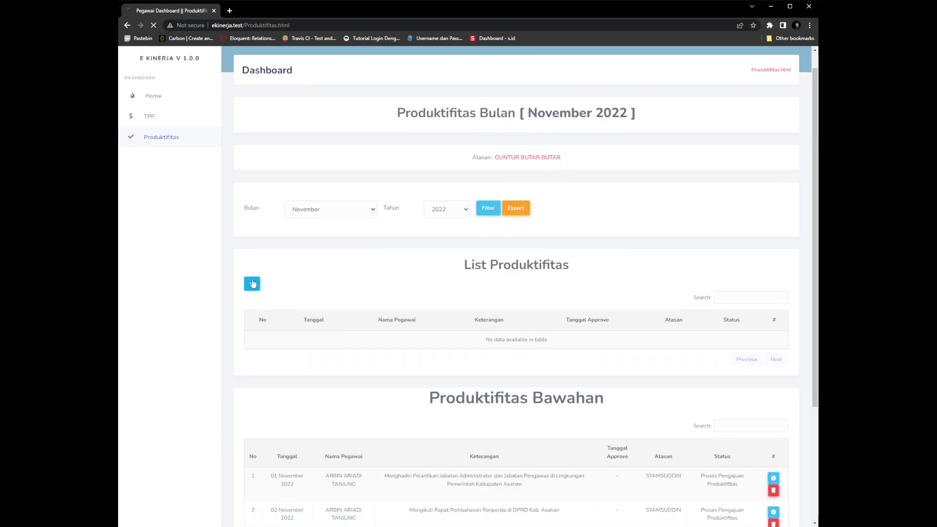
pyautogui.click(253, 282)
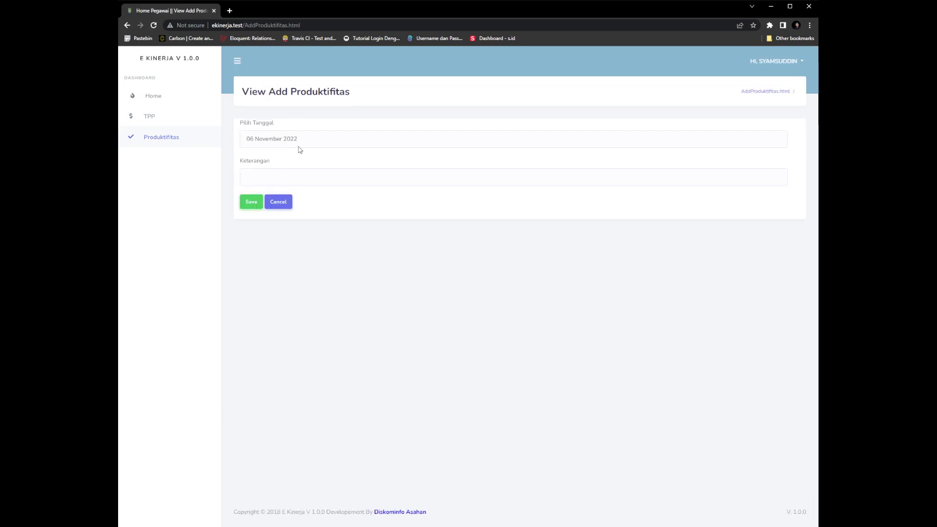
pyautogui.click(306, 142)
pyautogui.click(273, 174)
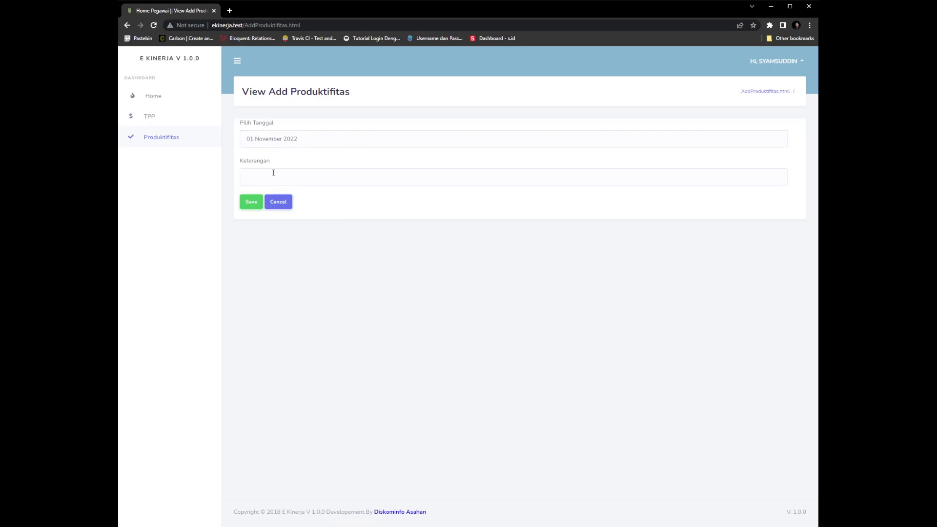
pyautogui.click(275, 170)
pyautogui.write('test')
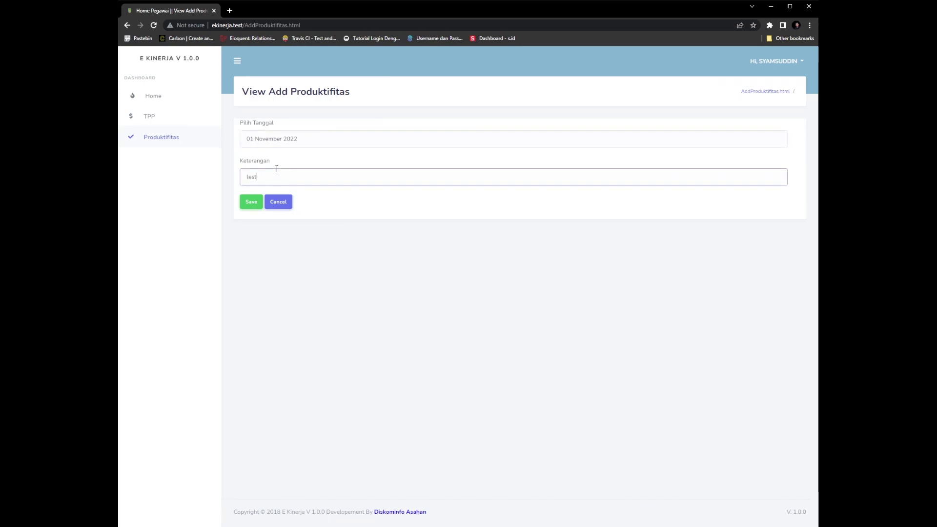
pyautogui.click(252, 202)
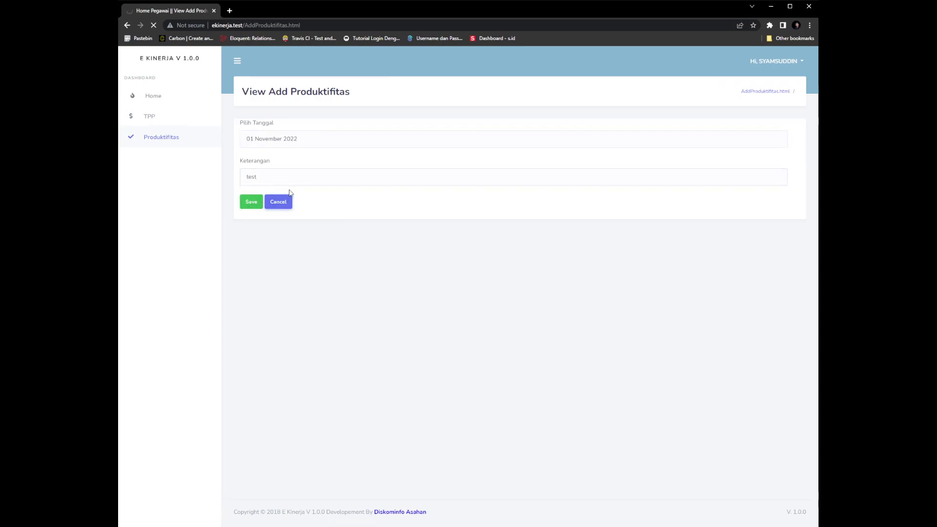